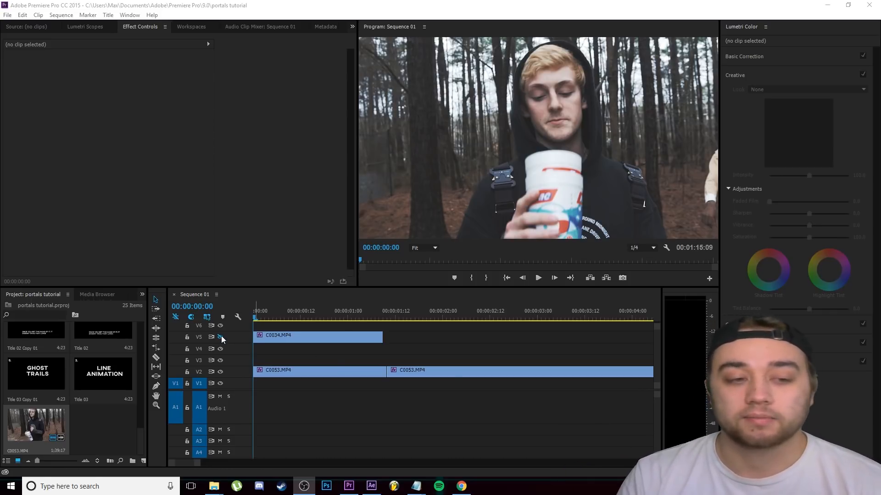
Step: Replace all three clips in the sequence with a linked After Effects composition and switch to After Effects
{"action": "left_click_drag", "start_coordinate": [252, 327], "coordinate": [389, 326]}
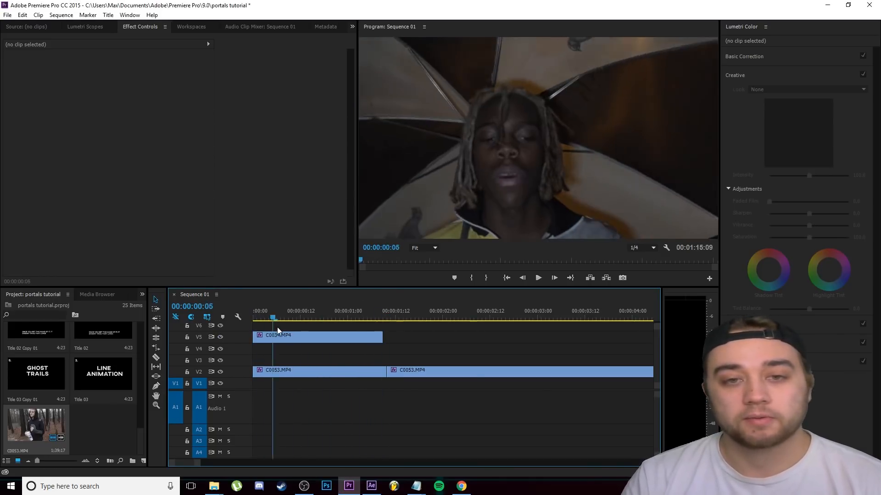
{"action": "left_click_drag", "start_coordinate": [276, 325], "coordinate": [305, 324]}
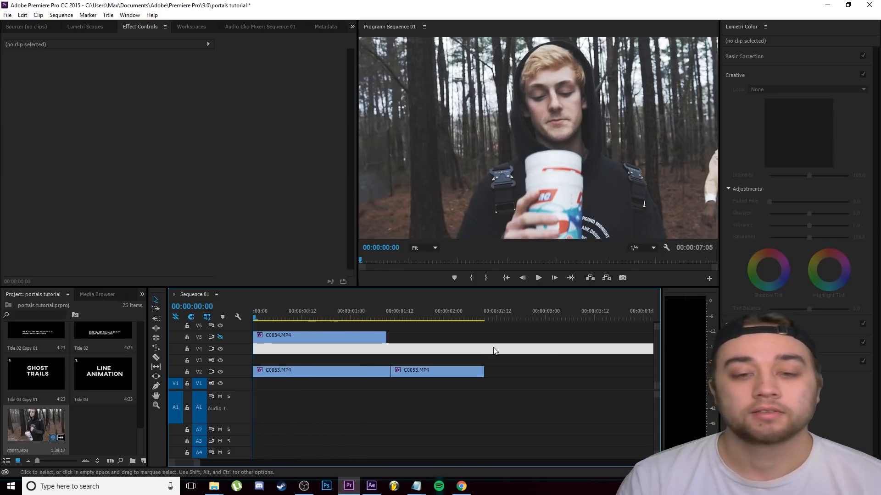
{"action": "left_click_drag", "start_coordinate": [510, 382], "coordinate": [321, 335]}
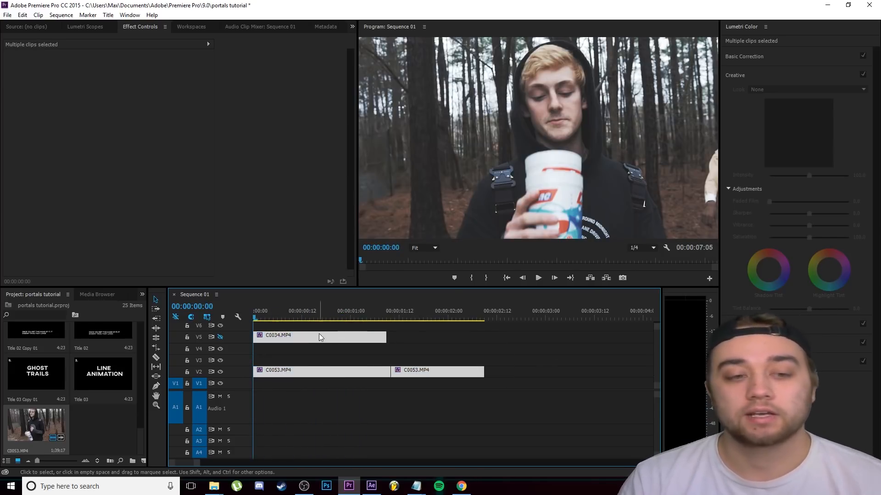
{"action": "right_click", "coordinate": [320, 337]}
{"action": "left_click", "coordinate": [410, 158]}
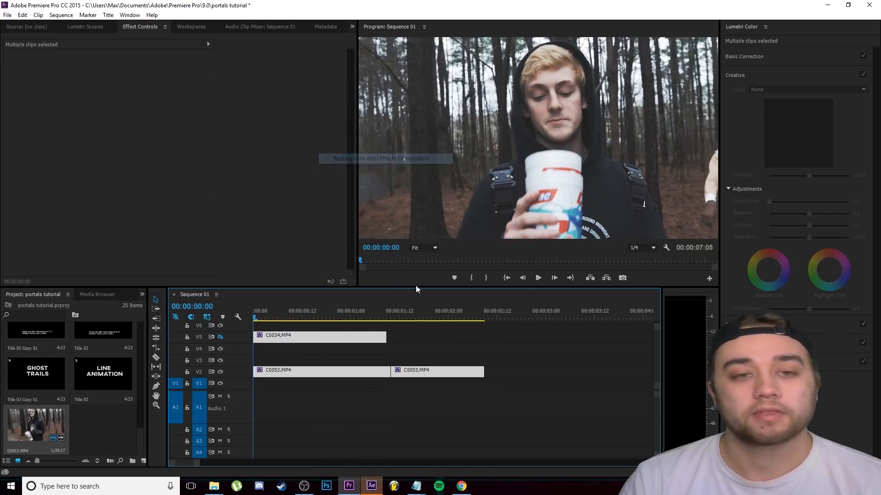
{"action": "left_click", "coordinate": [372, 486]}
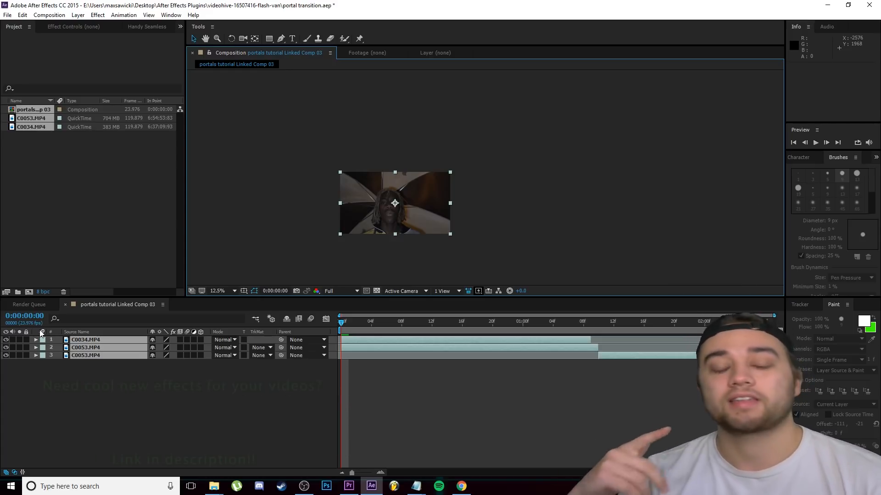
Step: Hide the C0034.MP4 layer and freeze the second C0053.MP4 layer at 0:00:01:10, where the cup's base faces the camera
{"action": "left_click", "coordinate": [13, 370]}
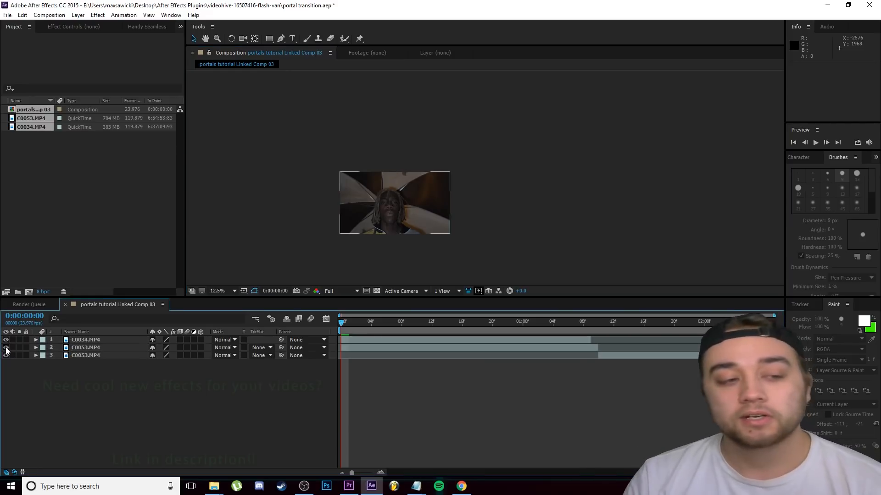
{"action": "left_click", "coordinate": [6, 339]}
{"action": "left_click_drag", "start_coordinate": [345, 335], "coordinate": [598, 354]}
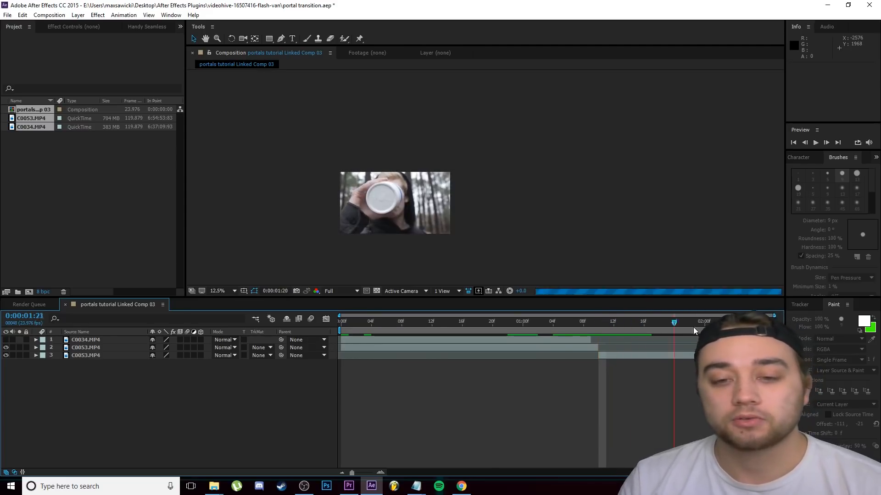
{"action": "right_click", "coordinate": [80, 360]}
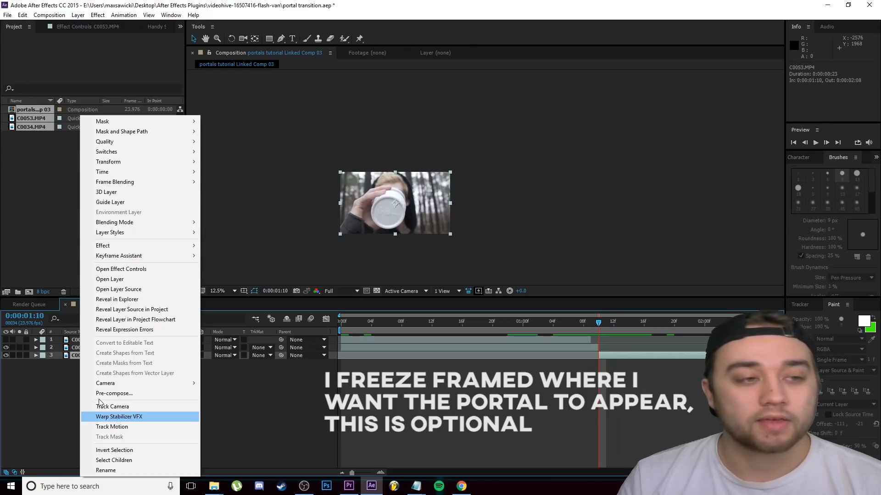
{"action": "mouse_move", "coordinate": [186, 172]}
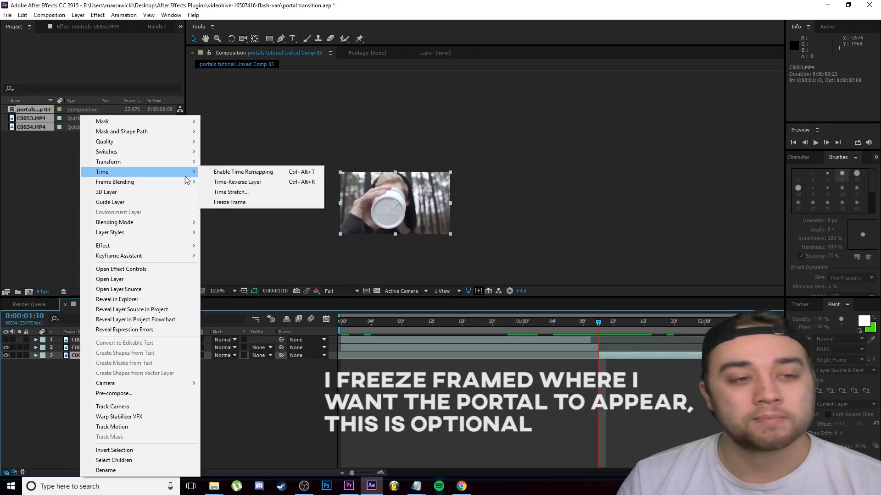
{"action": "left_click", "coordinate": [229, 203]}
{"action": "left_click_drag", "start_coordinate": [536, 340], "coordinate": [604, 348]}
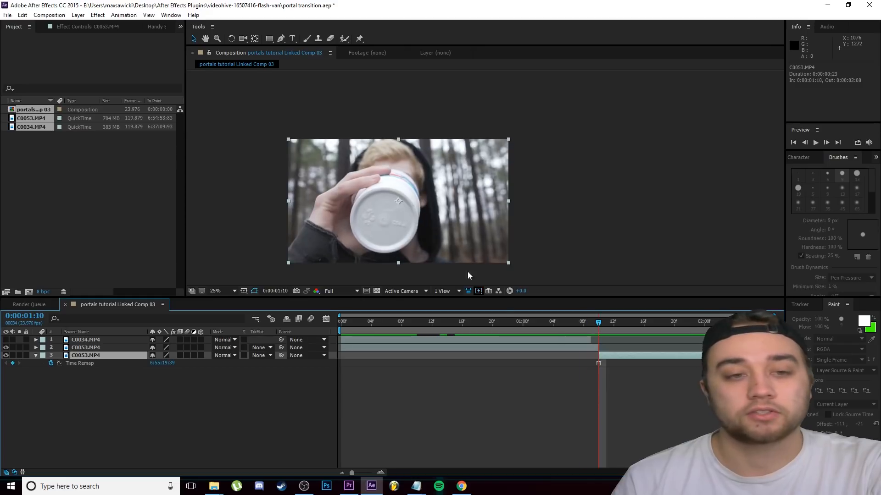
{"action": "scroll", "coordinate": [375, 228], "scroll_direction": "up", "scroll_amount": 1}
{"action": "scroll", "coordinate": [399, 210], "scroll_direction": "down", "scroll_amount": 1}
{"action": "scroll", "coordinate": [399, 210], "scroll_direction": "up", "scroll_amount": 1}
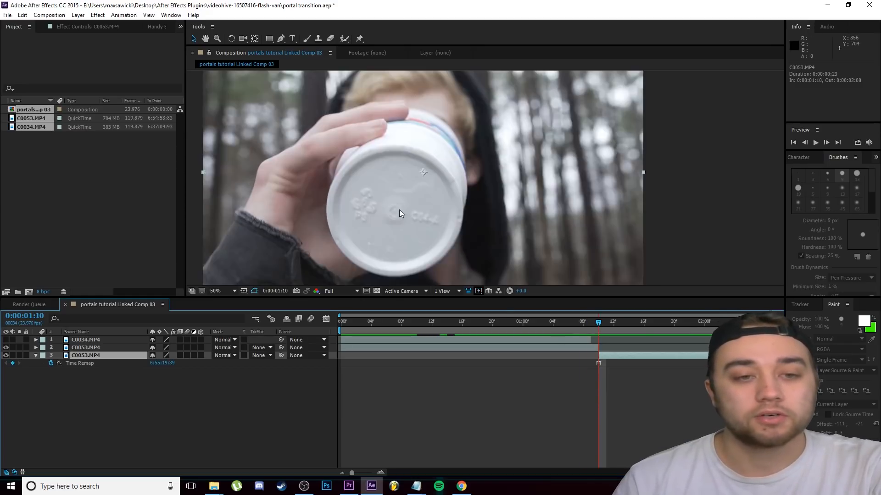
{"action": "scroll", "coordinate": [399, 209], "scroll_direction": "down", "scroll_amount": 1}
{"action": "scroll", "coordinate": [402, 221], "scroll_direction": "up", "scroll_amount": 1}
{"action": "scroll", "coordinate": [400, 191], "scroll_direction": "down", "scroll_amount": 1}
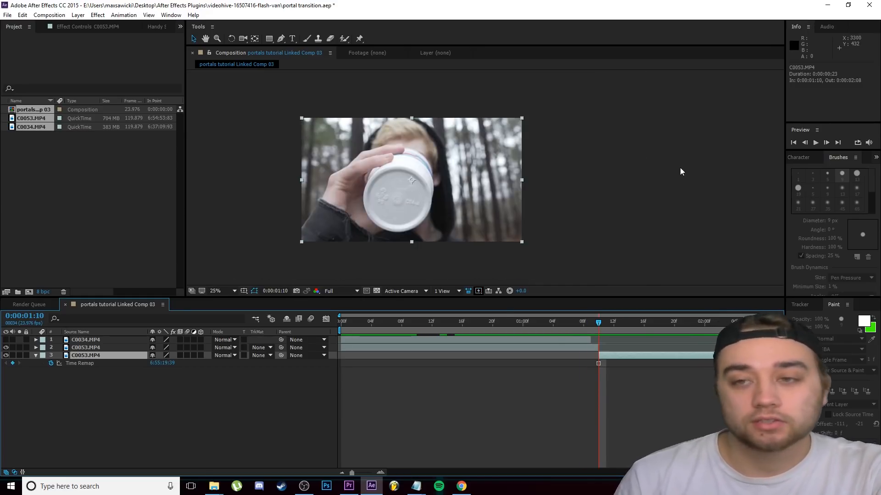
Step: Draw a closed Pen tool mask around the base of the cup on the frozen C0053.MP4 layer
{"action": "left_click", "coordinate": [280, 38]}
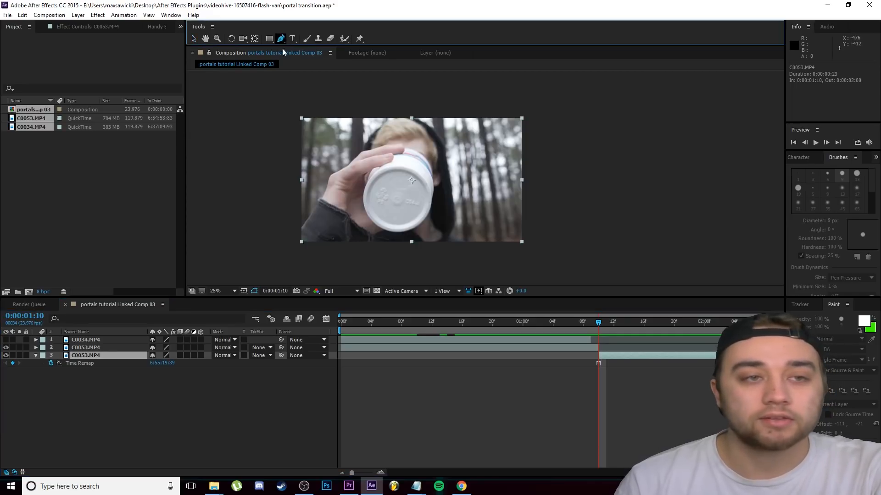
{"action": "scroll", "coordinate": [393, 181], "scroll_direction": "up", "scroll_amount": 1}
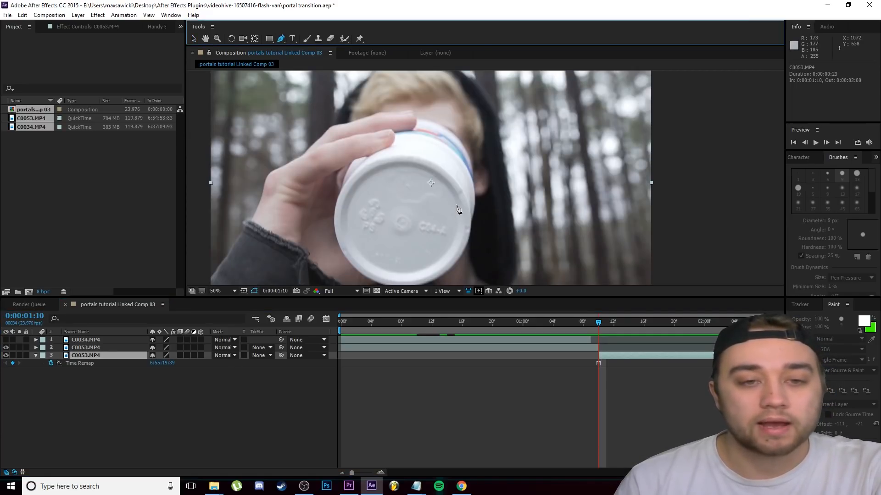
{"action": "left_click_drag", "start_coordinate": [456, 205], "coordinate": [448, 192]}
{"action": "left_click_drag", "start_coordinate": [398, 167], "coordinate": [362, 179]}
{"action": "left_click_drag", "start_coordinate": [445, 248], "coordinate": [456, 216]}
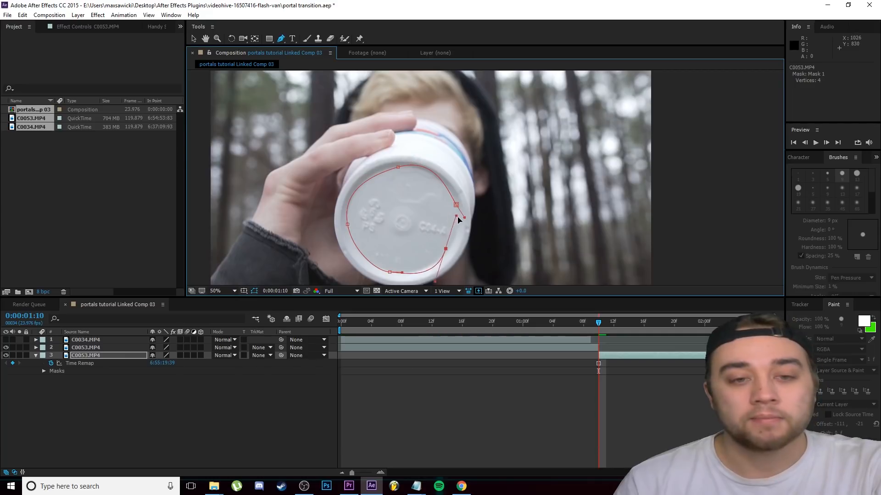
{"action": "left_click", "coordinate": [458, 220]}
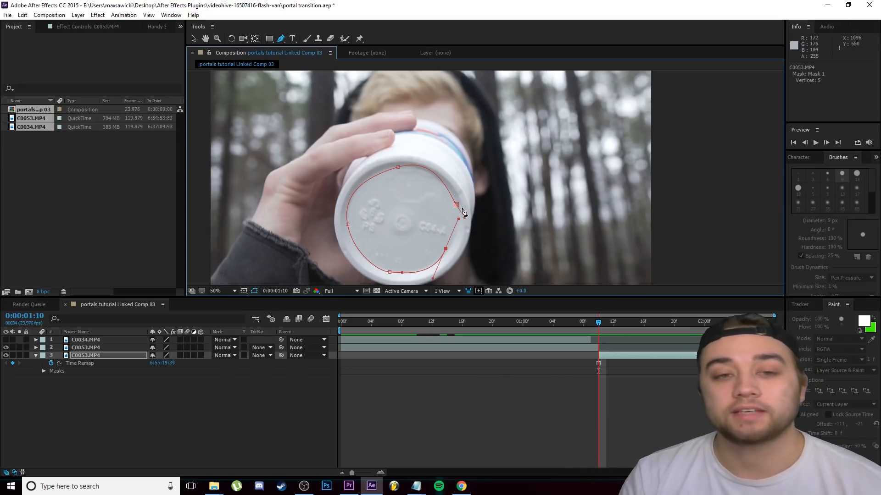
{"action": "left_click", "coordinate": [456, 206]}
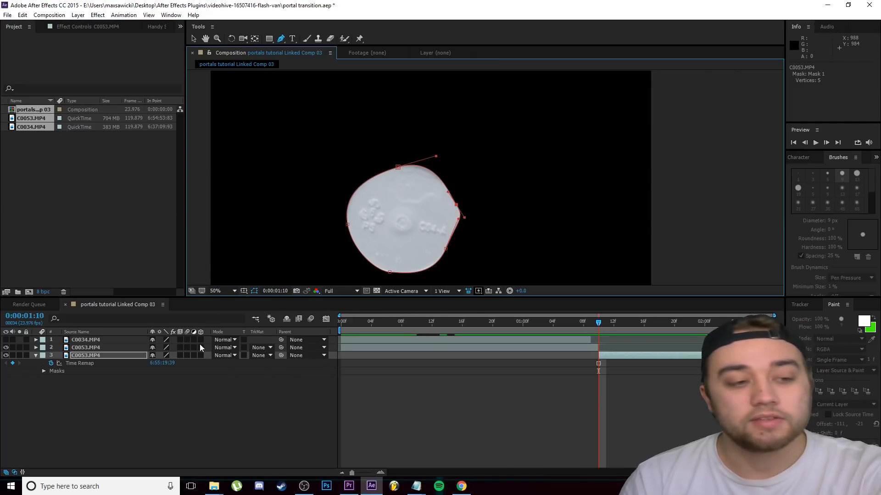
Step: Set the cup mask's mode to Subtract and its Mask Feather to 45 pixels
{"action": "key", "text": "m"}
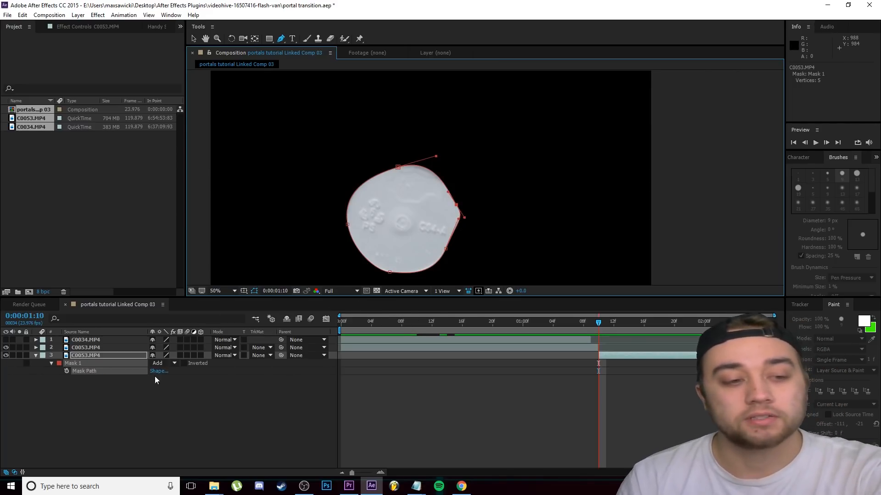
{"action": "left_click", "coordinate": [166, 363]}
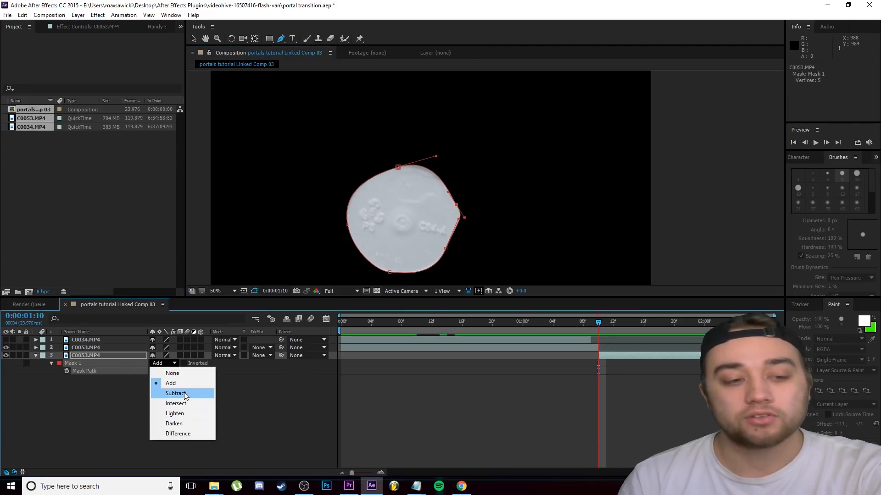
{"action": "left_click", "coordinate": [184, 393]}
{"action": "left_click", "coordinate": [50, 363]}
{"action": "left_click", "coordinate": [51, 363]}
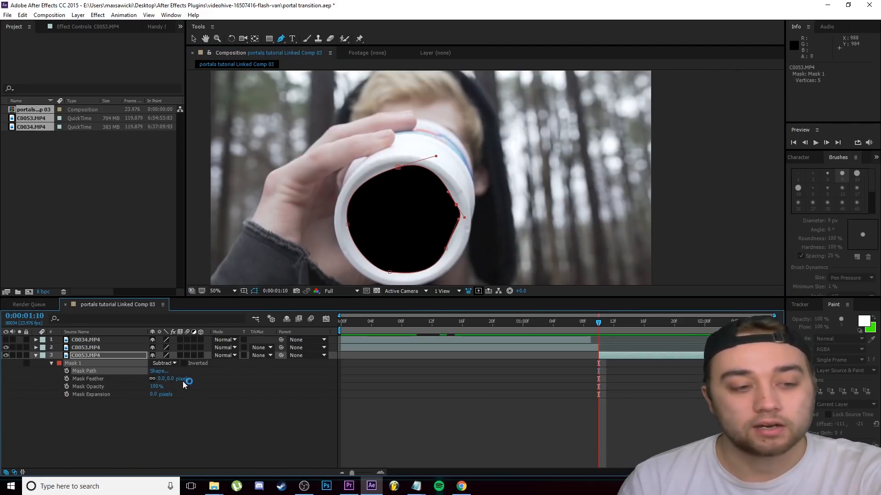
{"action": "left_click_drag", "start_coordinate": [171, 378], "coordinate": [186, 379]}
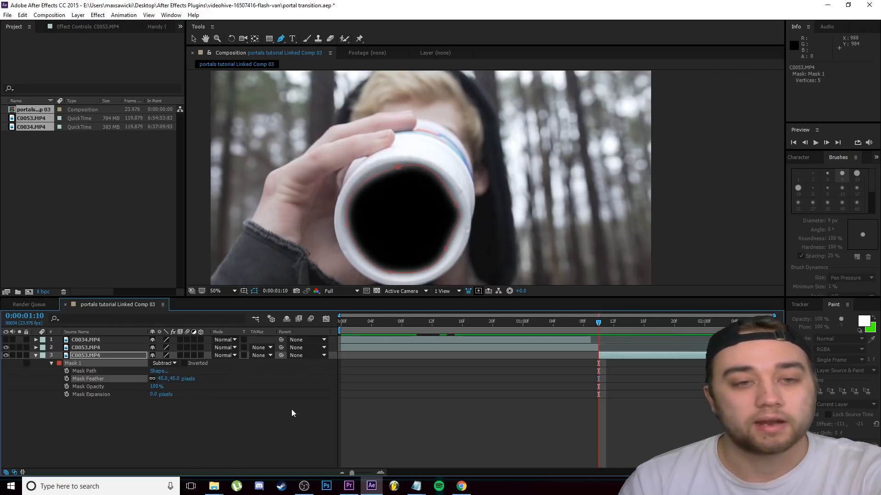
Step: Reduce the Mask Expansion to -256 pixels and add a keyframe for it at 0:00:01:10
{"action": "left_click", "coordinate": [571, 322]}
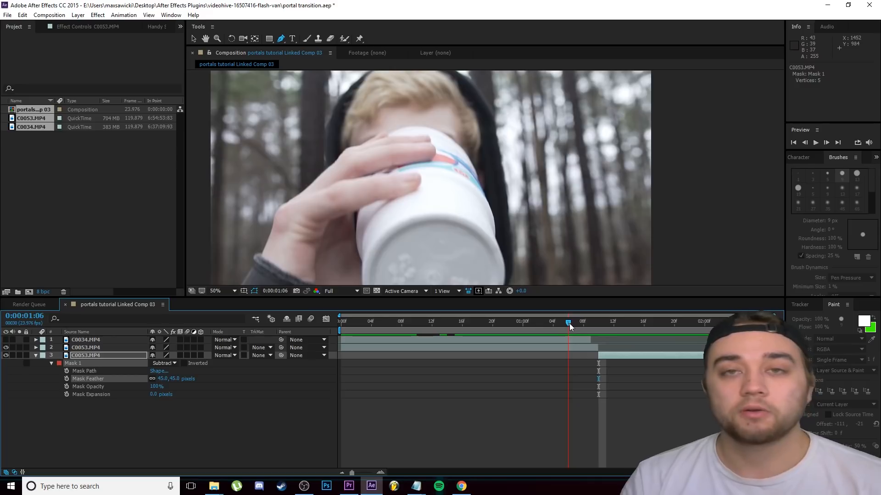
{"action": "left_click_drag", "start_coordinate": [574, 325], "coordinate": [605, 323]}
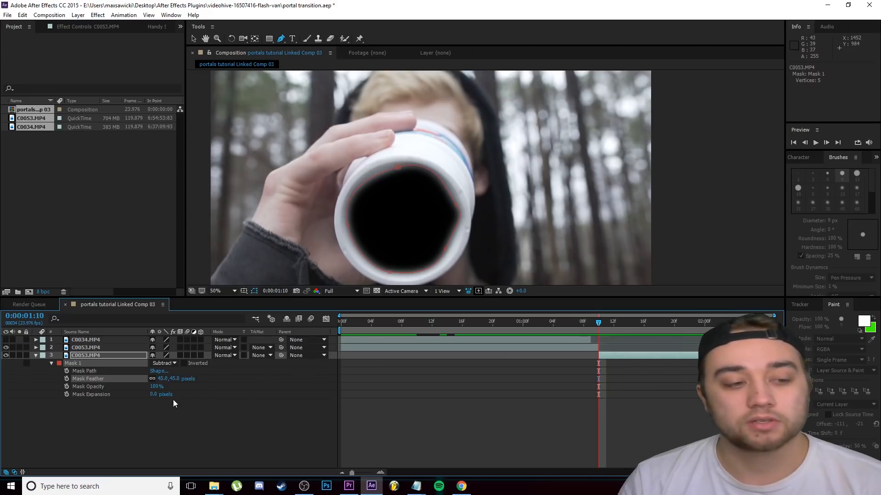
{"action": "left_click_drag", "start_coordinate": [158, 395], "coordinate": [87, 398]}
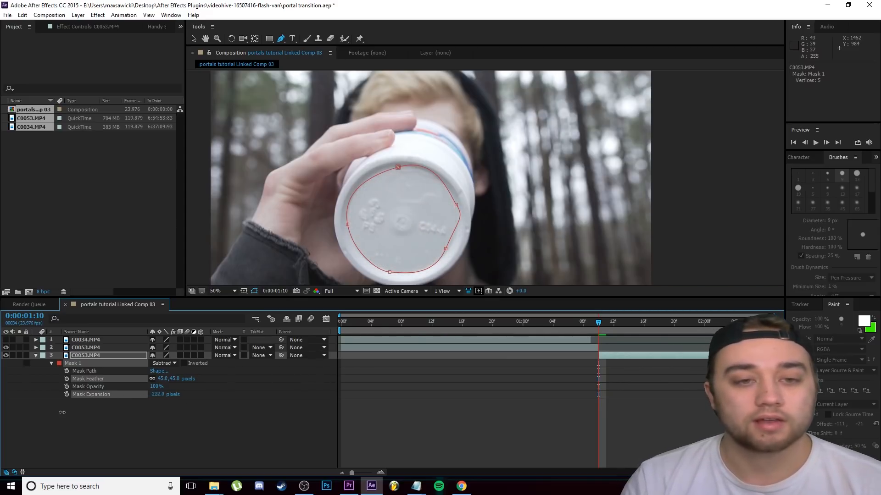
{"action": "left_click", "coordinate": [67, 394]}
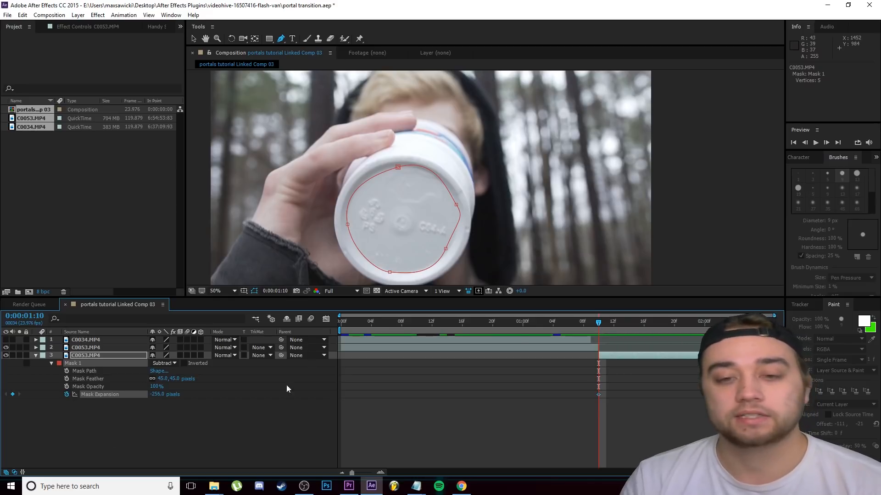
Step: Keyframe the Mask Expansion at 0 pixels at 0:00:01:18 and preview the hole opening in the cup
{"action": "left_click_drag", "start_coordinate": [603, 321], "coordinate": [660, 325]}
{"action": "left_click", "coordinate": [157, 395]}
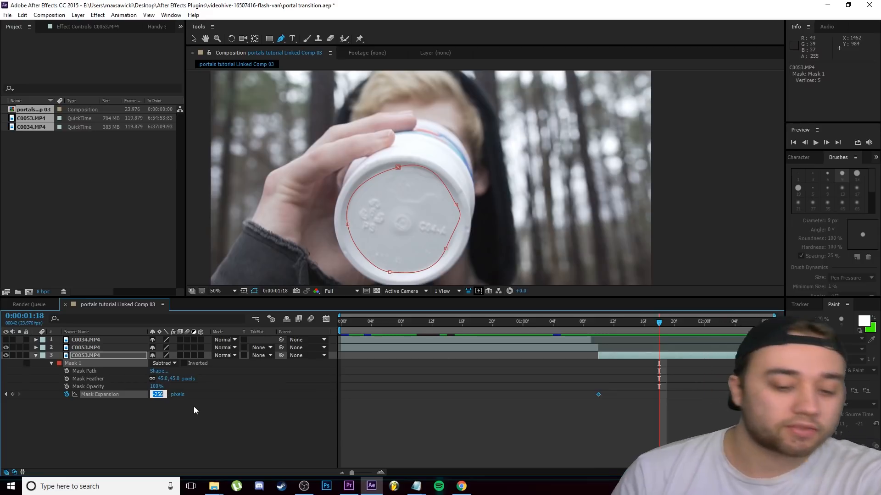
{"action": "type", "text": "-32"}
{"action": "key", "text": "Return"}
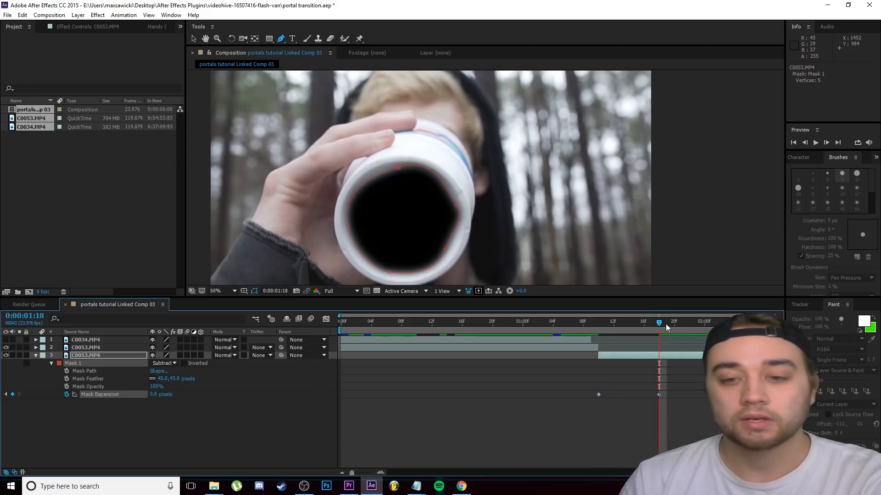
{"action": "left_click", "coordinate": [649, 325]}
{"action": "left_click_drag", "start_coordinate": [648, 326], "coordinate": [637, 349]}
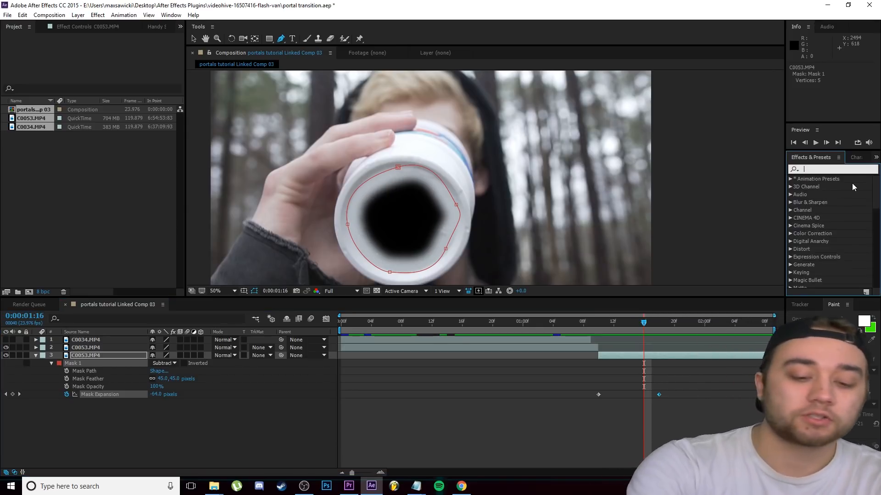
Step: Search the effects for ecto, apply uni.Ecto to the frozen C0053.MP4 layer and preview the glow around the hole
{"action": "type", "text": "ectoo"}
{"action": "key", "text": "BackSpace"}
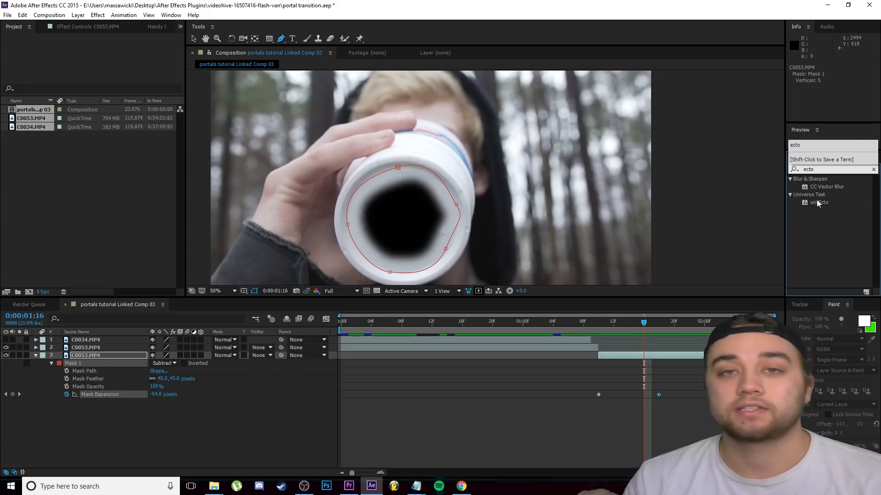
{"action": "left_click_drag", "start_coordinate": [821, 202], "coordinate": [89, 356]}
{"action": "left_click", "coordinate": [591, 322]}
{"action": "left_click_drag", "start_coordinate": [600, 345], "coordinate": [659, 347]}
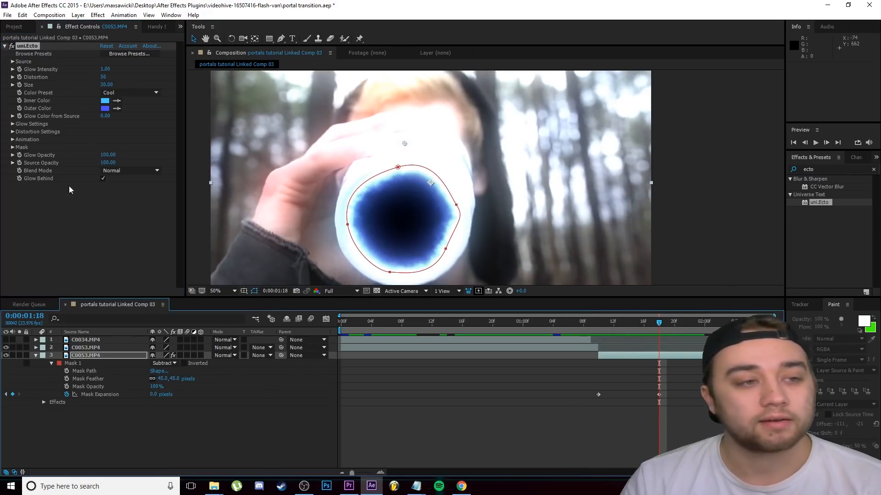
Step: Set the uni.Ecto effect's Post Glow to 0 and its Color Preset to Warm, and preview the portal
{"action": "left_click", "coordinate": [13, 124]}
{"action": "left_click_drag", "start_coordinate": [67, 230], "coordinate": [56, 232]}
{"action": "mouse_move", "coordinate": [648, 324]}
{"action": "left_mouse_down"}
{"action": "mouse_move", "coordinate": [578, 335]}
{"action": "mouse_move", "coordinate": [658, 330]}
{"action": "left_mouse_up"}
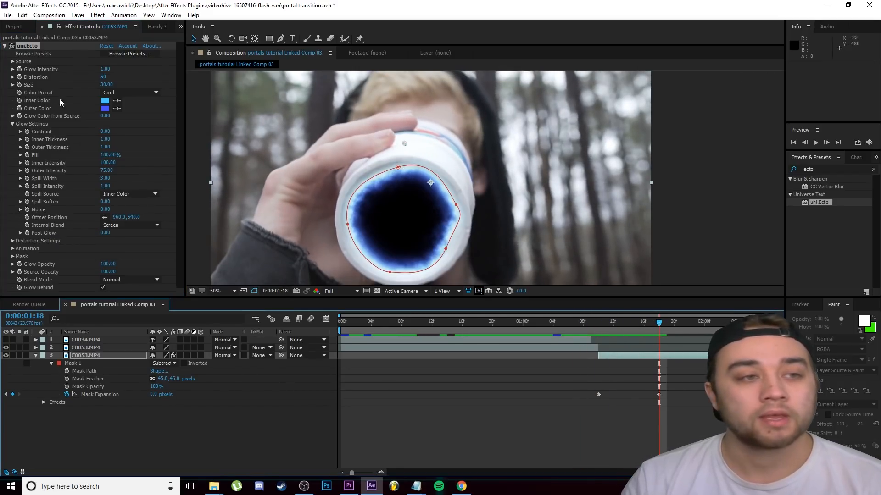
{"action": "left_click", "coordinate": [129, 92]}
{"action": "left_click", "coordinate": [122, 113]}
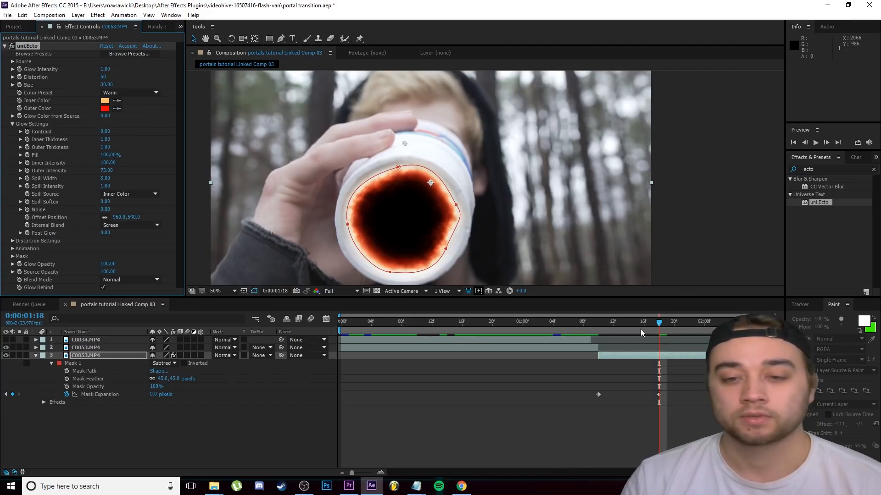
{"action": "left_click_drag", "start_coordinate": [641, 333], "coordinate": [605, 330]}
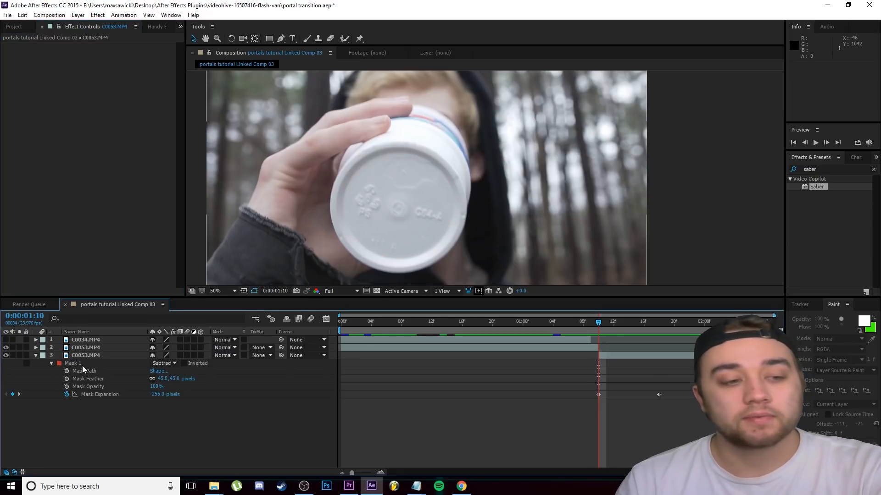
Step: Delete Mask 1 from the frozen C0053.MP4 layer and leave that layer selected
{"action": "left_click", "coordinate": [81, 364]}
{"action": "key", "text": "Delete"}
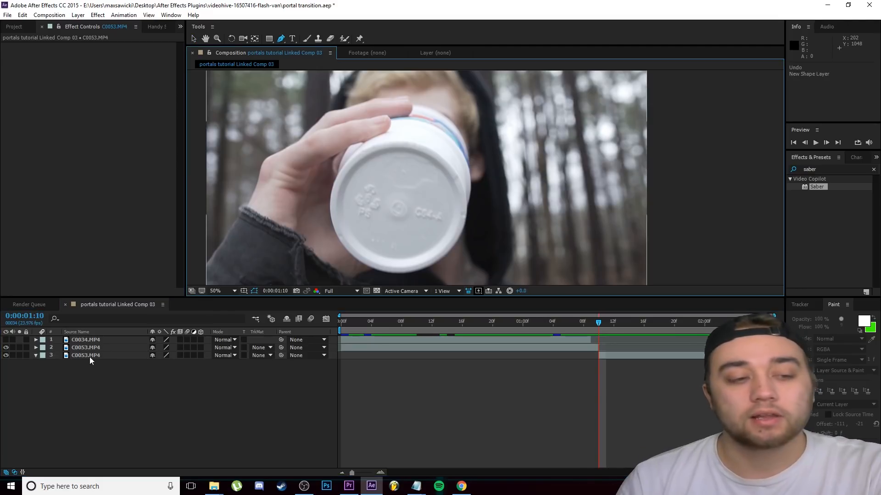
{"action": "left_click", "coordinate": [87, 357]}
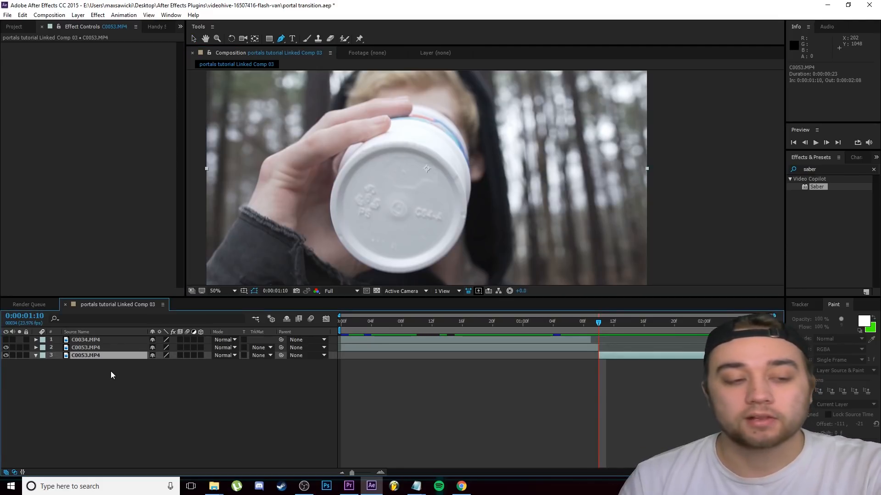
Step: Draw a closed five-point mask on the cup's base in the frozen C0053.MP4 layer and set its mode to Subtract
{"action": "left_click", "coordinate": [406, 189]}
{"action": "left_click_drag", "start_coordinate": [384, 190], "coordinate": [379, 198]}
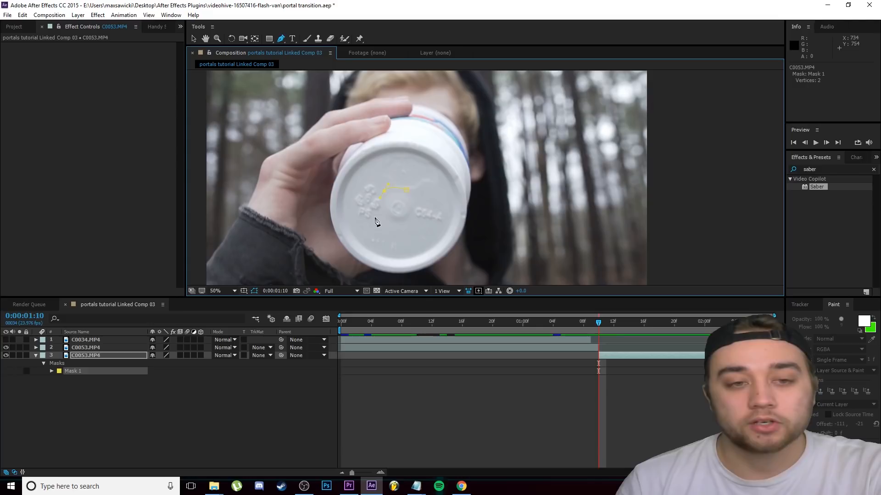
{"action": "left_click", "coordinate": [407, 189]}
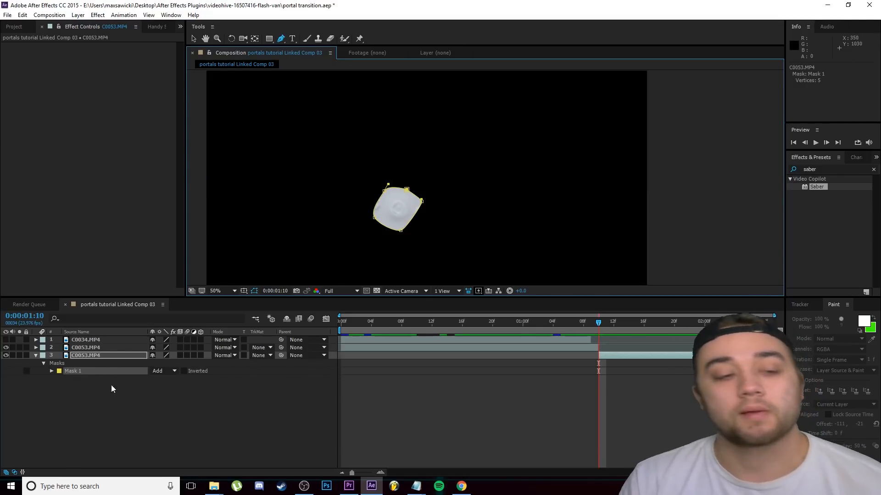
{"action": "left_click", "coordinate": [162, 372]}
{"action": "left_click", "coordinate": [166, 400]}
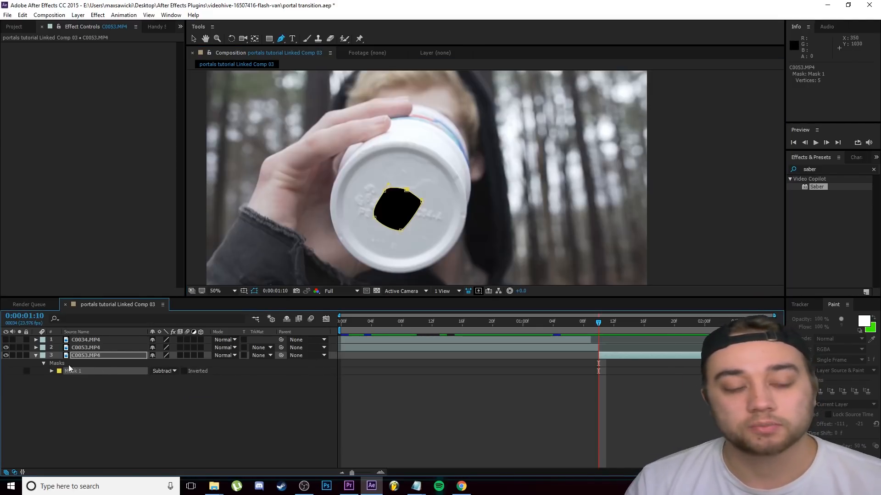
Step: Set Mask 1's feather to 49 pixels and pull its points inward to make a small hole near the centre of the cup's base
{"action": "left_click", "coordinate": [51, 371]}
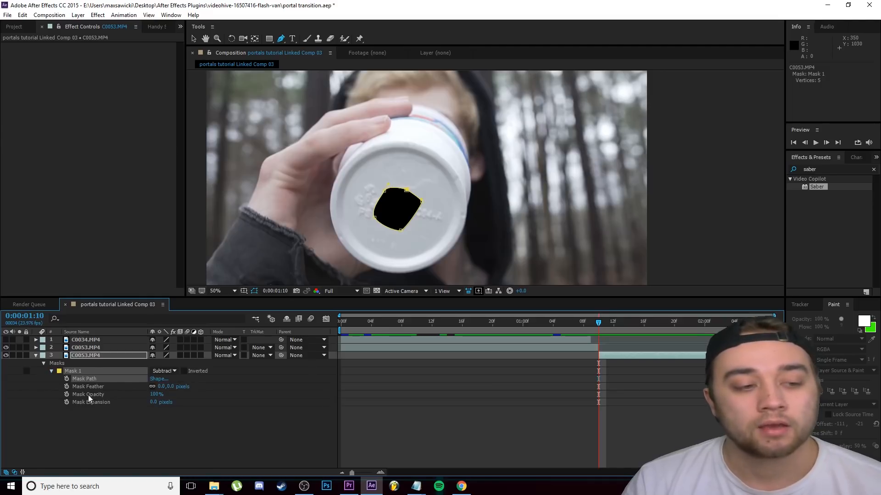
{"action": "left_click_drag", "start_coordinate": [172, 389], "coordinate": [195, 389]}
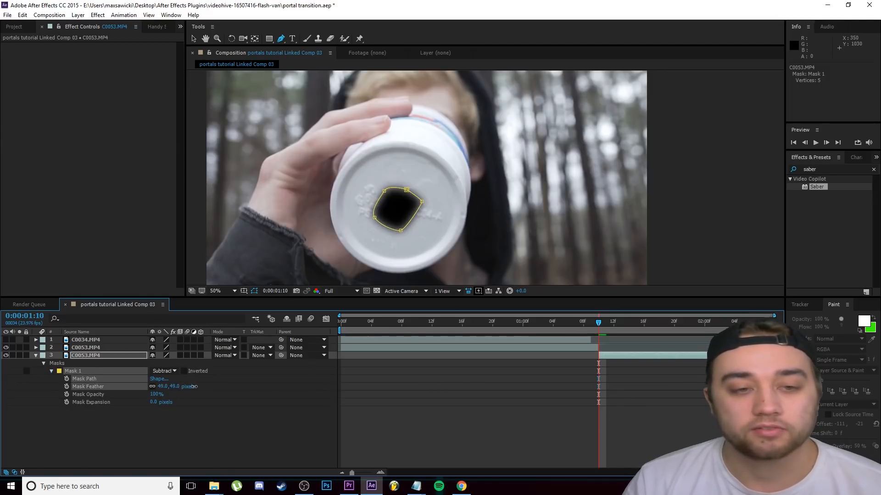
{"action": "left_click_drag", "start_coordinate": [407, 189], "coordinate": [390, 197]}
{"action": "left_click_drag", "start_coordinate": [394, 201], "coordinate": [393, 199]}
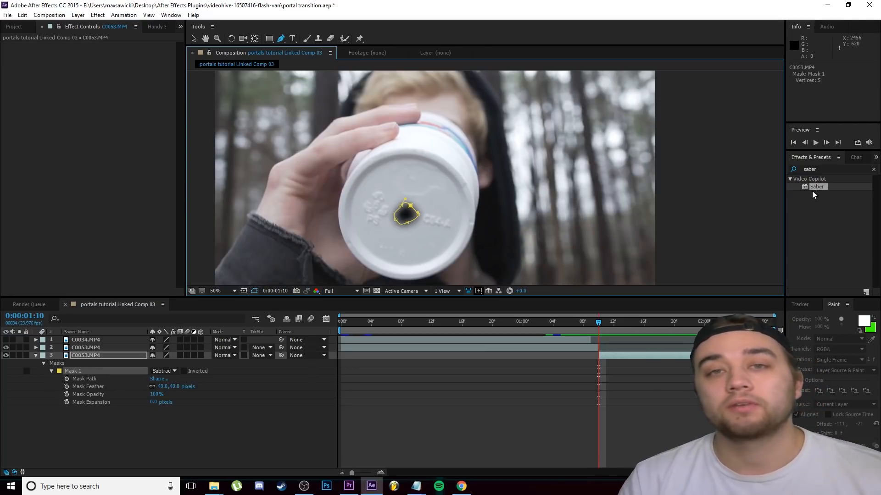
Step: Apply Saber to the masked C0053.MP4 layer with Alpha Mode set to Mask Glow and Core Type set to Layer Masks
{"action": "left_click_drag", "start_coordinate": [812, 191], "coordinate": [90, 359]}
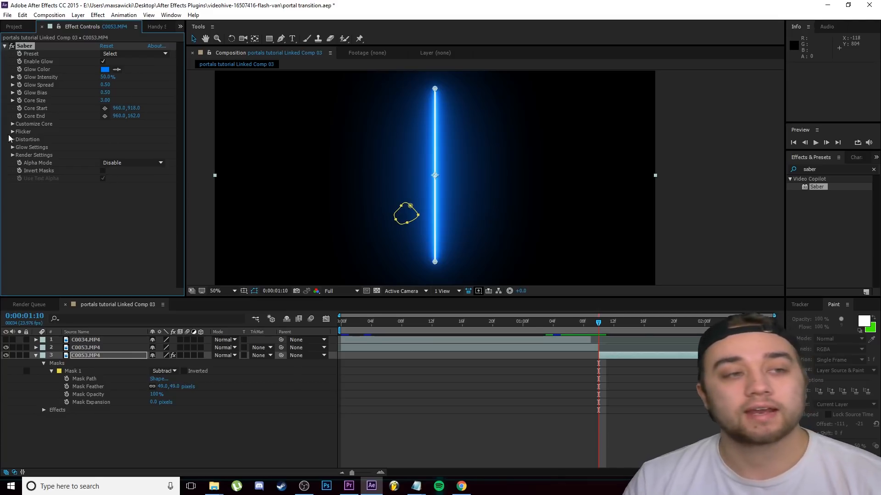
{"action": "left_click", "coordinate": [130, 164]}
{"action": "left_click", "coordinate": [138, 193]}
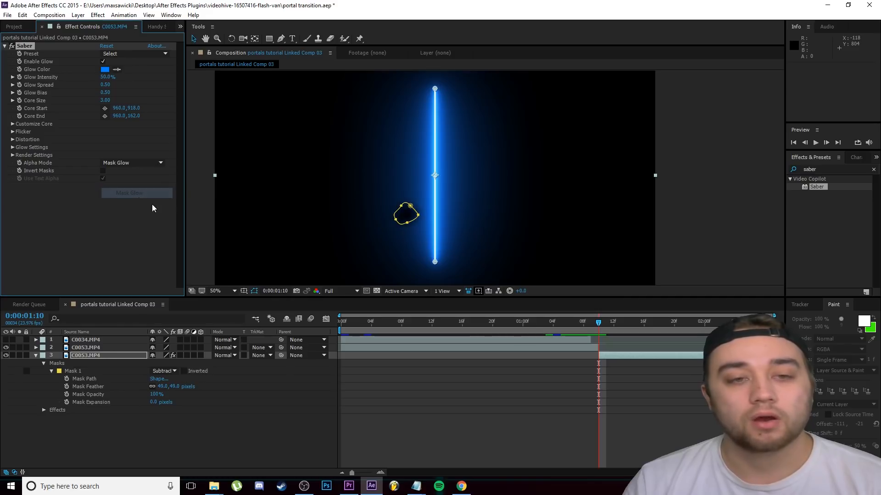
{"action": "left_click", "coordinate": [13, 125]}
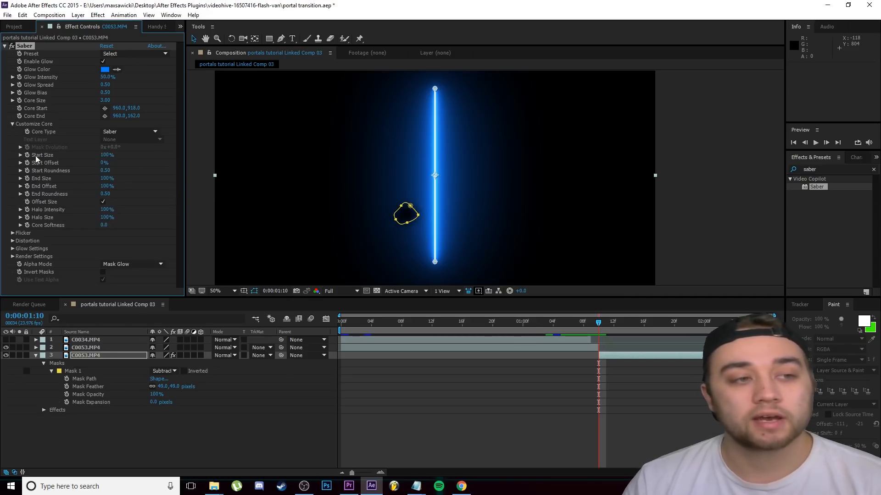
{"action": "left_click", "coordinate": [151, 132]}
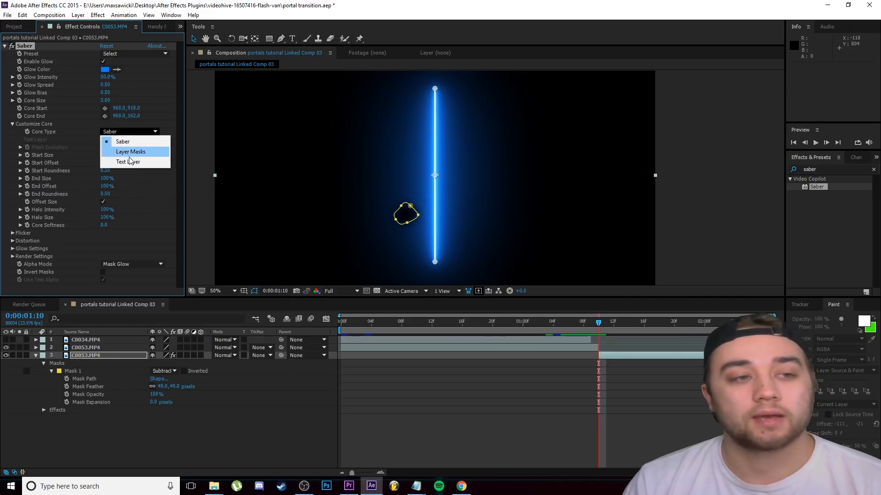
{"action": "left_click", "coordinate": [131, 152]}
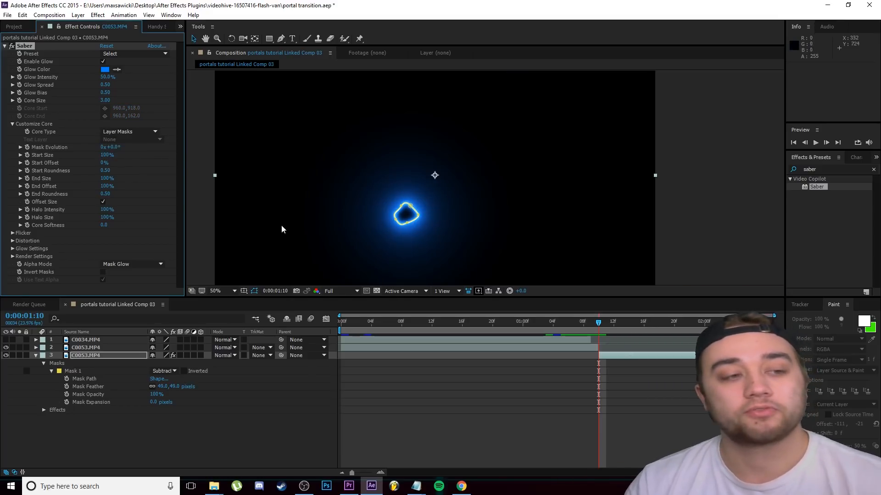
Step: Set the Composite Settings in Saber's Render Settings to Add so the glow is composited over the footage
{"action": "left_click", "coordinate": [12, 257]}
{"action": "scroll", "coordinate": [14, 254], "scroll_direction": "down", "scroll_amount": 3}
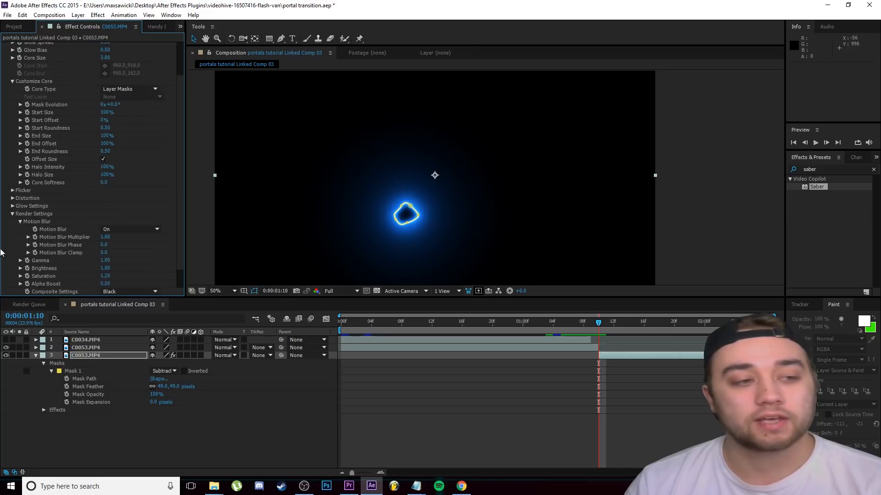
{"action": "left_click", "coordinate": [118, 266]}
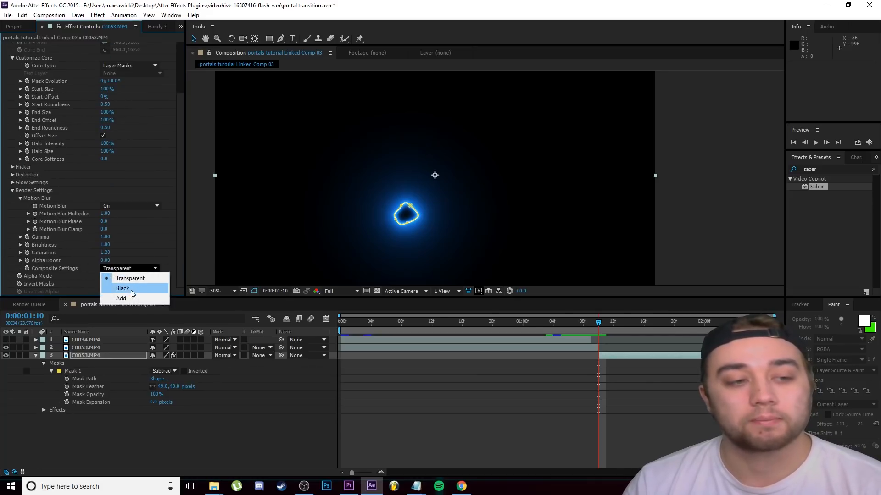
{"action": "left_click", "coordinate": [121, 298]}
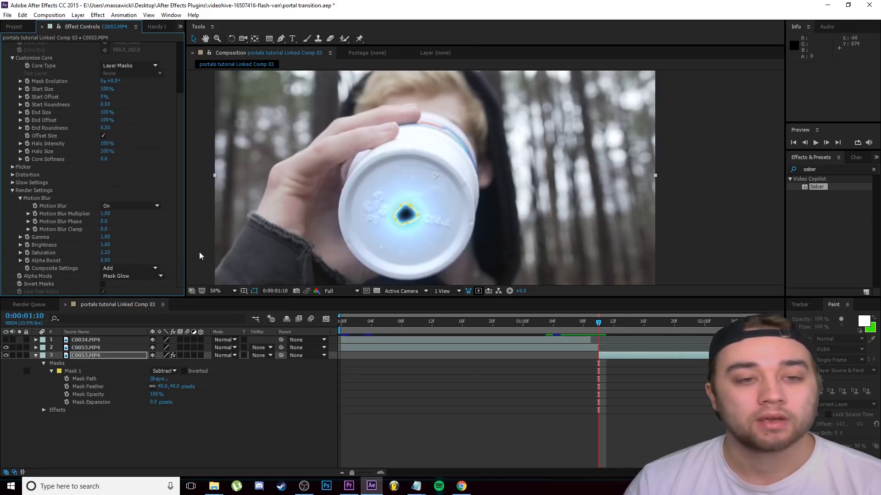
Step: Choose the Core preset for Saber and set Mask 1's feather to 33 pixels
{"action": "scroll", "coordinate": [178, 204], "scroll_direction": "up", "scroll_amount": 3}
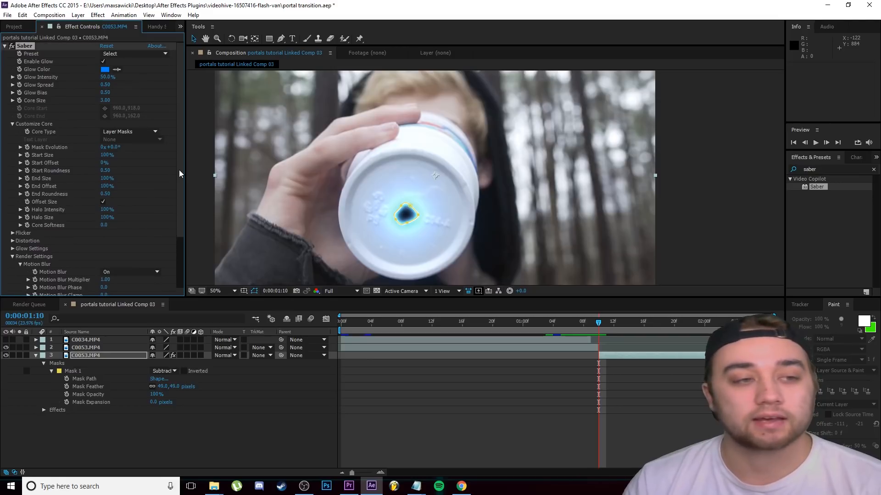
{"action": "left_click", "coordinate": [128, 52]}
{"action": "left_click", "coordinate": [141, 64]}
{"action": "mouse_move", "coordinate": [175, 386]}
{"action": "left_mouse_down"}
{"action": "mouse_move", "coordinate": [152, 398]}
{"action": "mouse_move", "coordinate": [170, 403]}
{"action": "left_mouse_up"}
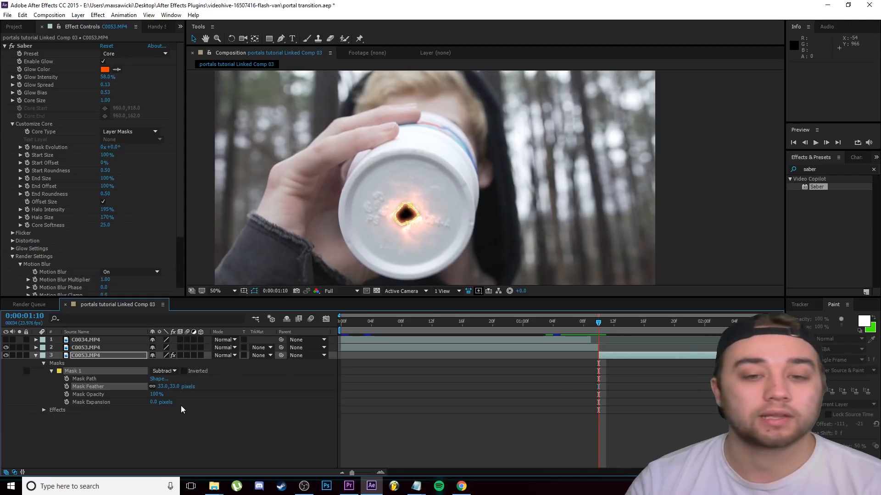
Step: Keyframe Mask 1's path at 0:00:01:10, and at 0:00:02:08 enlarge and round the mask to fill most of the cup's base
{"action": "left_click", "coordinate": [67, 380]}
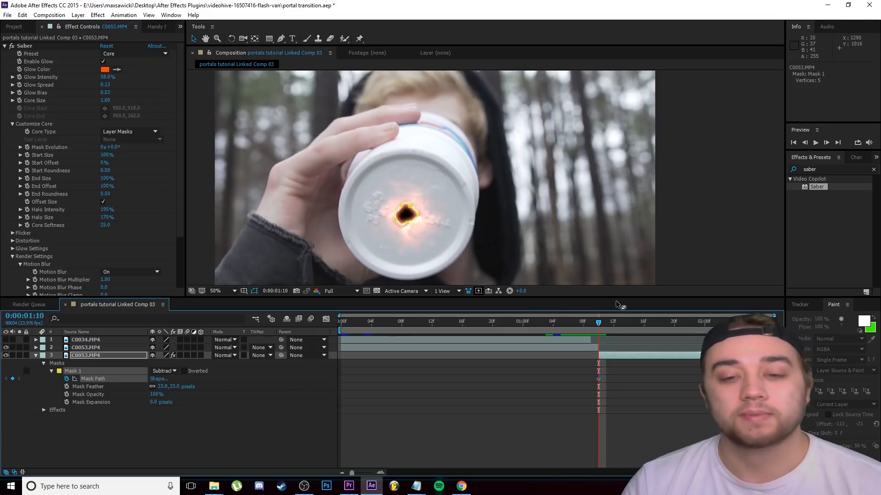
{"action": "key", "text": "space"}
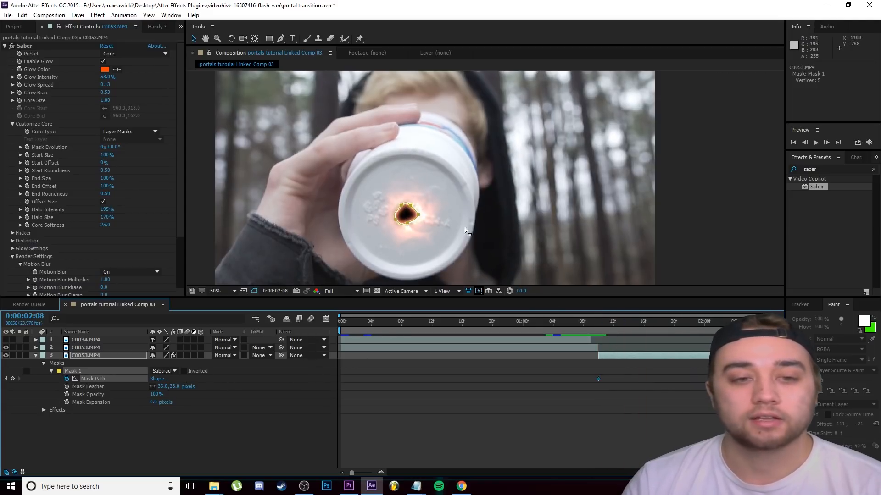
{"action": "left_click", "coordinate": [194, 39]}
{"action": "left_click", "coordinate": [170, 441]}
{"action": "left_click", "coordinate": [77, 355]}
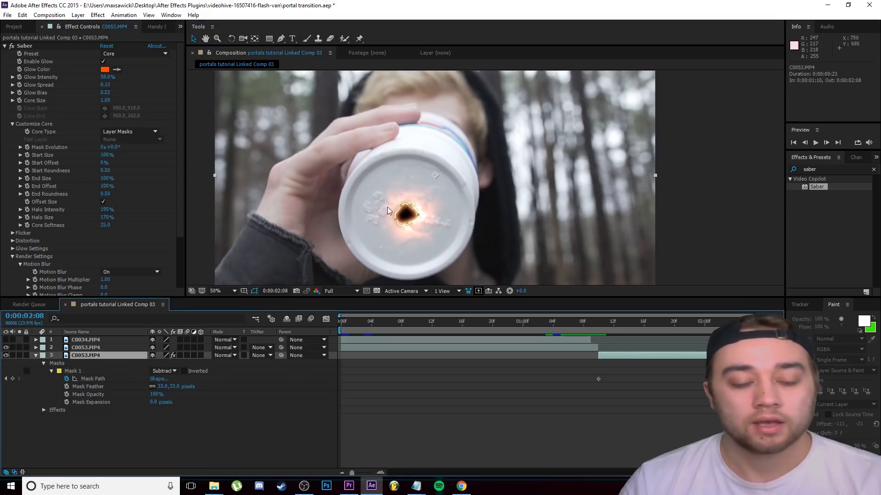
{"action": "scroll", "coordinate": [419, 212], "scroll_direction": "up", "scroll_amount": 1}
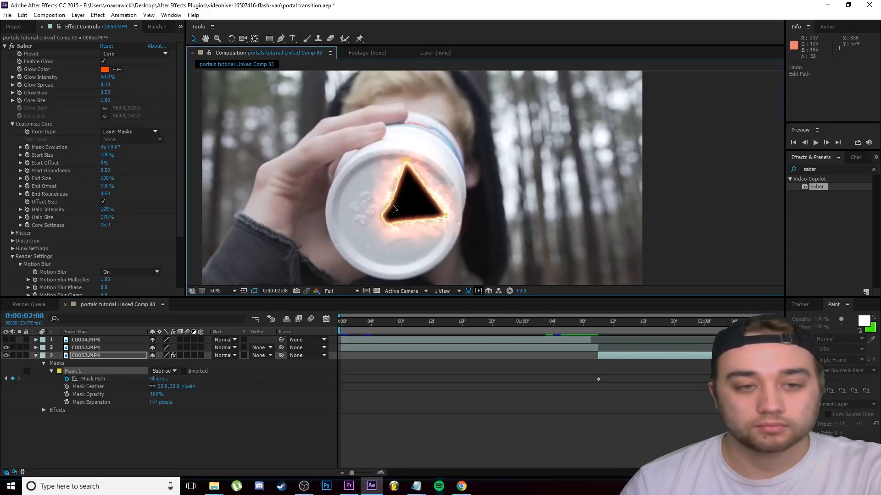
{"action": "left_click_drag", "start_coordinate": [390, 206], "coordinate": [341, 247]}
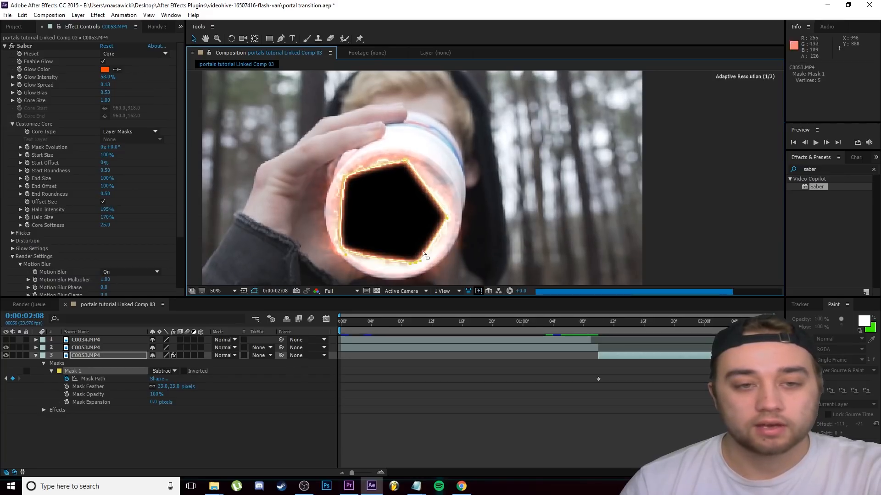
{"action": "left_click_drag", "start_coordinate": [435, 226], "coordinate": [487, 227]}
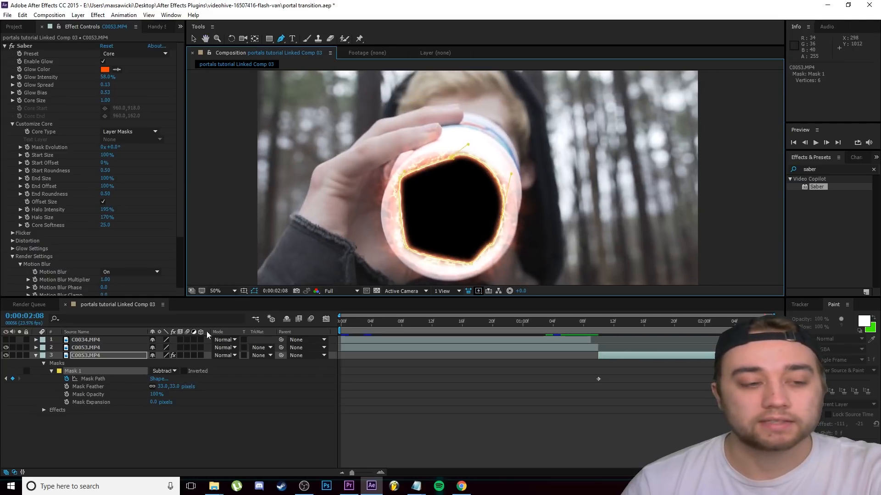
Step: Set Mask 1's feather to 138 pixels, refine the outline along the cup's rim and scrub through the portal opening
{"action": "left_click_drag", "start_coordinate": [177, 389], "coordinate": [226, 391]}
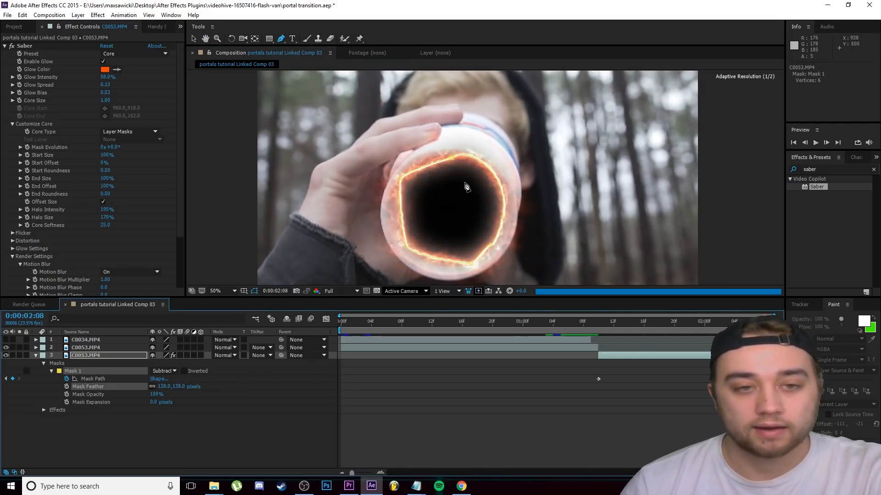
{"action": "scroll", "coordinate": [419, 196], "scroll_direction": "up", "scroll_amount": 1}
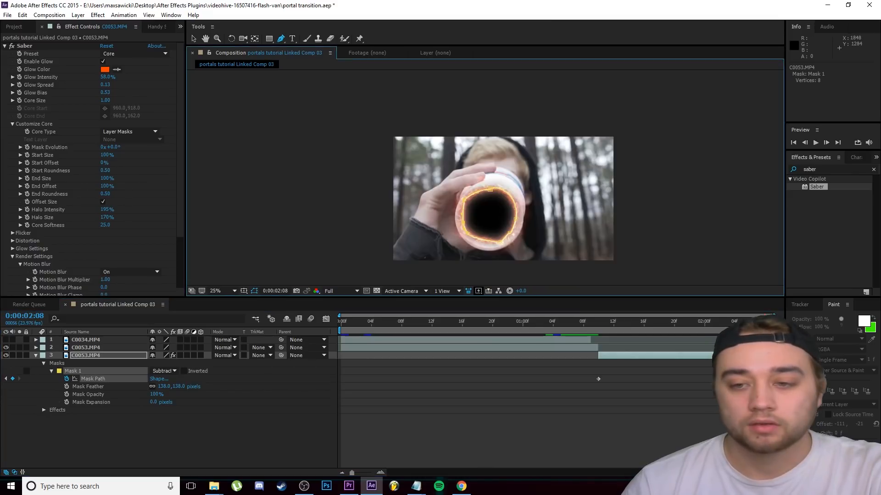
{"action": "left_click_drag", "start_coordinate": [727, 343], "coordinate": [764, 349]}
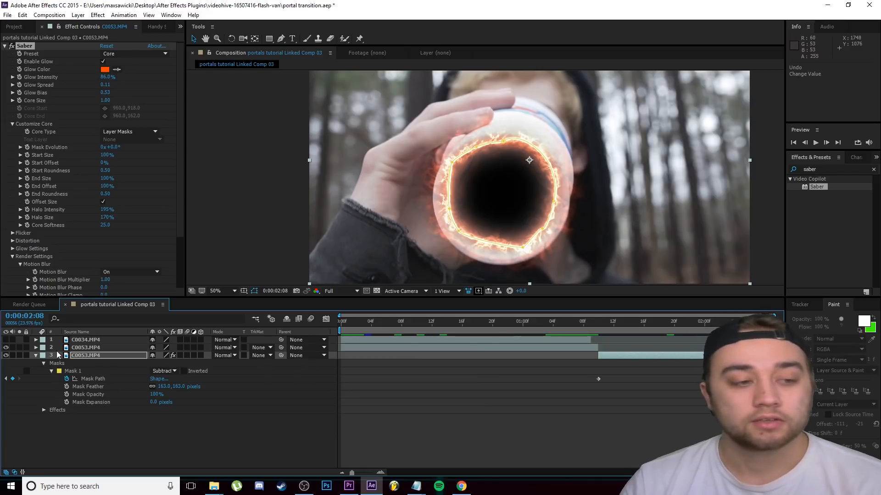
Step: Move C0034.MP4 beneath both C0053.MP4 layers, start it at 0:00:01:10 and turn on its visibility to check it through the portal
{"action": "left_click", "coordinate": [110, 340]}
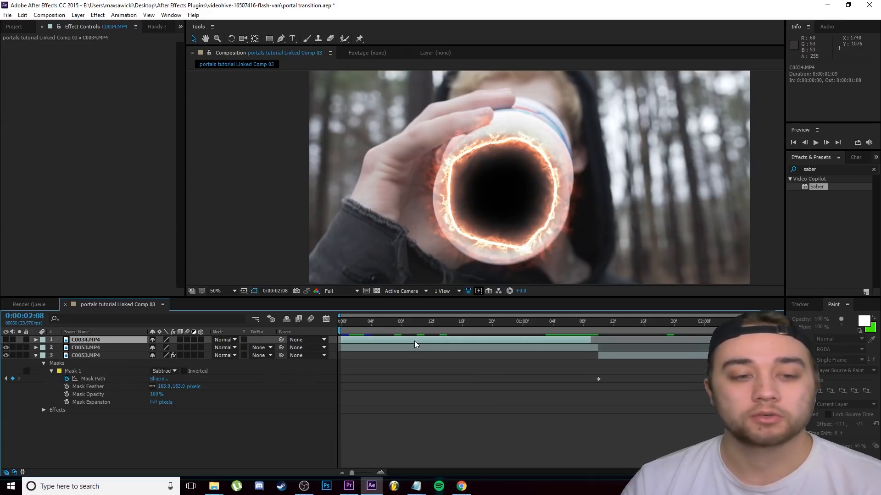
{"action": "left_click_drag", "start_coordinate": [122, 340], "coordinate": [118, 365]}
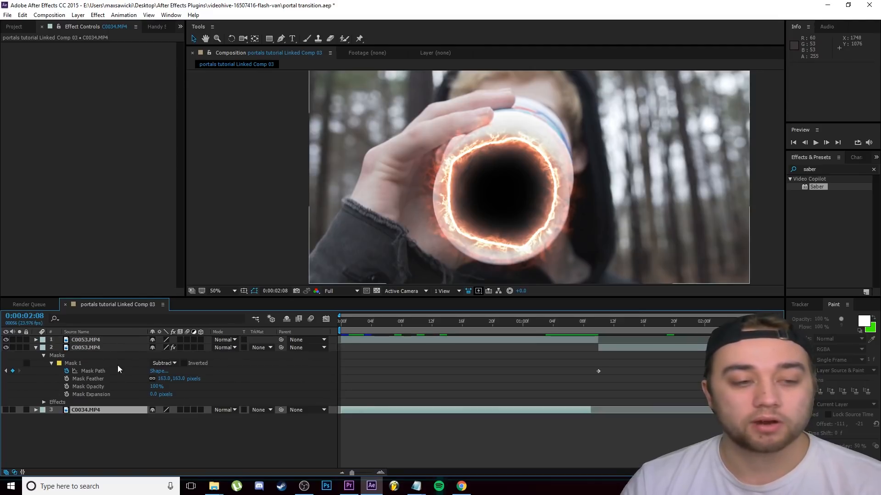
{"action": "left_click_drag", "start_coordinate": [394, 413], "coordinate": [678, 407]}
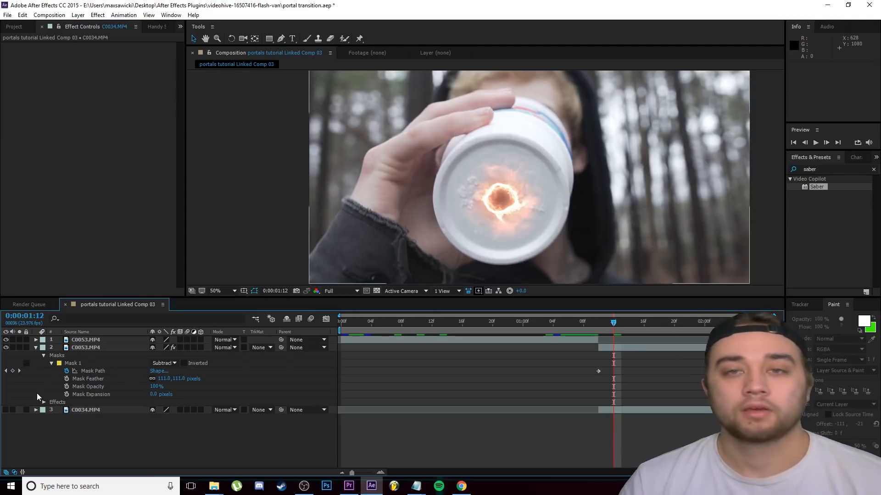
{"action": "left_click", "coordinate": [6, 410]}
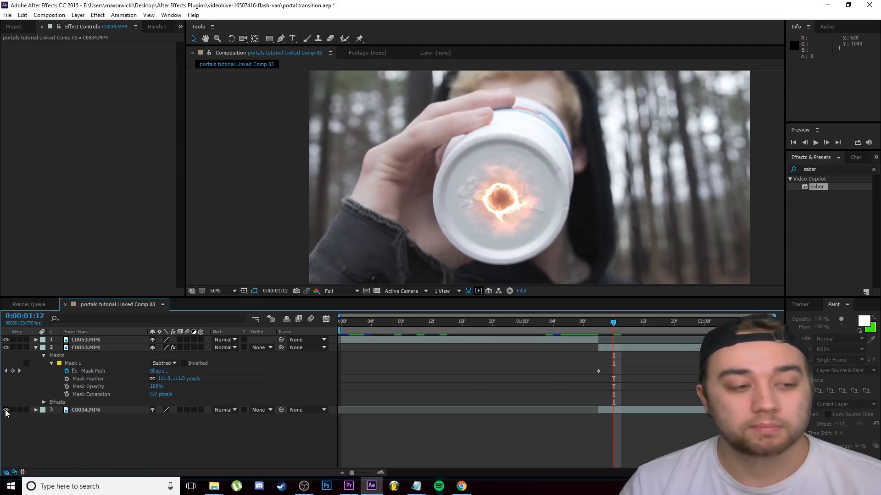
{"action": "left_click_drag", "start_coordinate": [635, 328], "coordinate": [742, 329]}
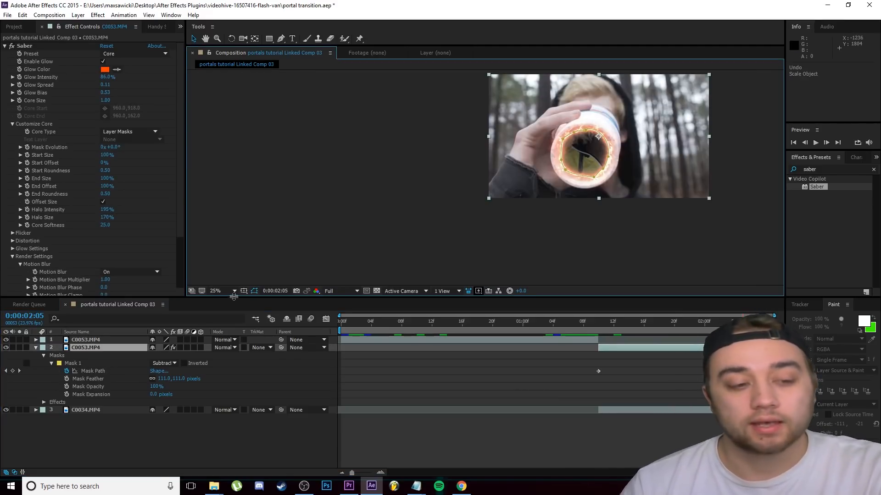
Step: Scale the C0034.MP4 layer to 52% and position it at 812, 712 so its subject sits inside the portal
{"action": "left_click", "coordinate": [85, 409]}
{"action": "left_click", "coordinate": [37, 411]}
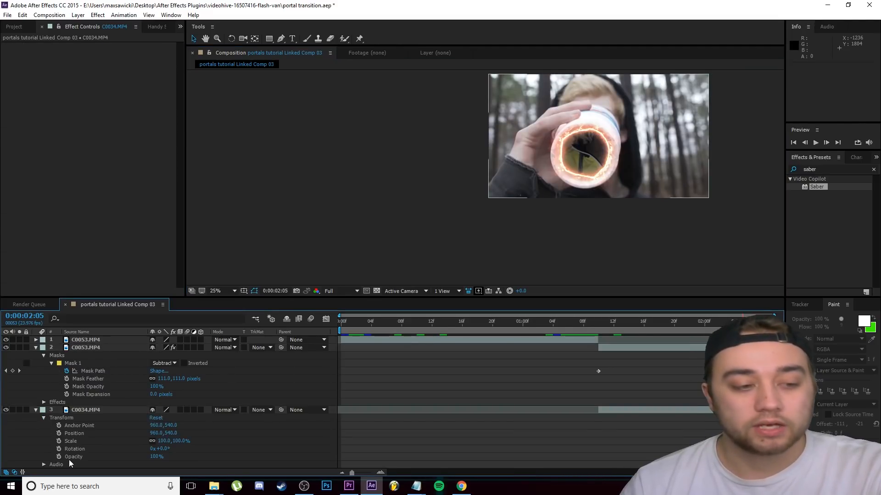
{"action": "left_click_drag", "start_coordinate": [179, 447], "coordinate": [151, 442]}
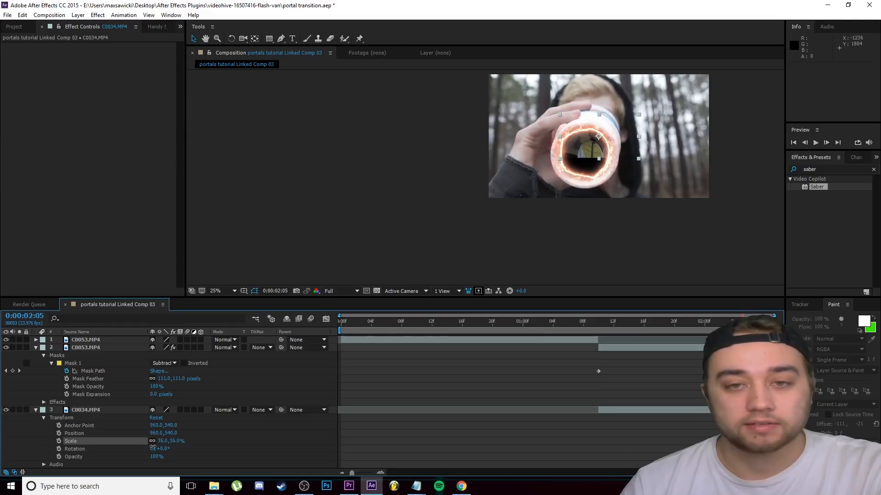
{"action": "scroll", "coordinate": [605, 137], "scroll_direction": "up", "scroll_amount": 2}
{"action": "left_click_drag", "start_coordinate": [604, 136], "coordinate": [569, 176]}
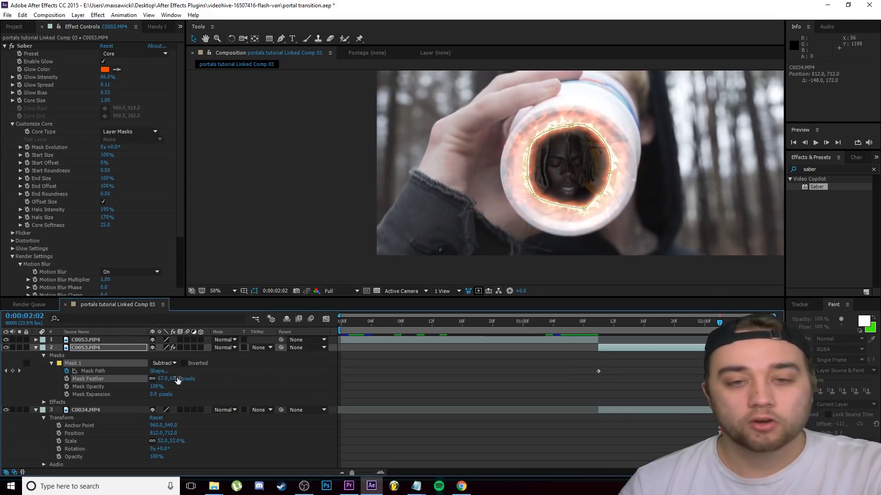
Step: Set Mask 1's feather to 184 pixels and check the fully opened portal at 0:00:02:08
{"action": "left_click_drag", "start_coordinate": [176, 379], "coordinate": [230, 381]}
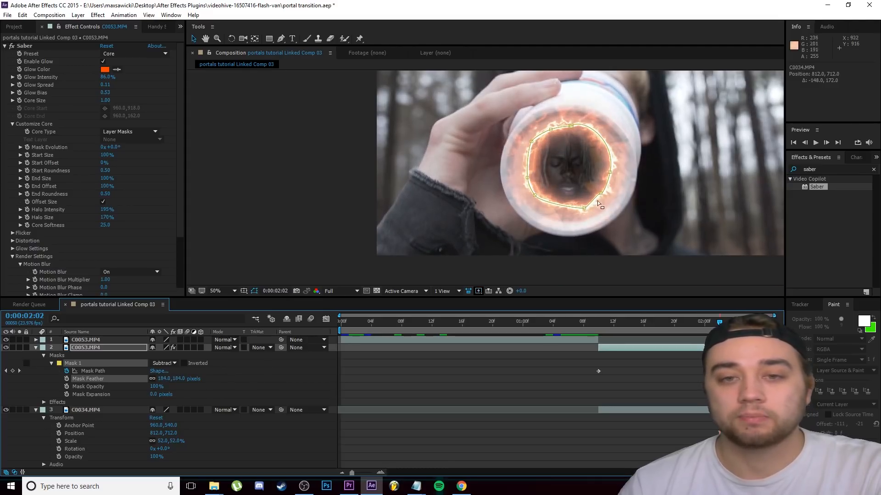
{"action": "left_click_drag", "start_coordinate": [719, 323], "coordinate": [764, 340]}
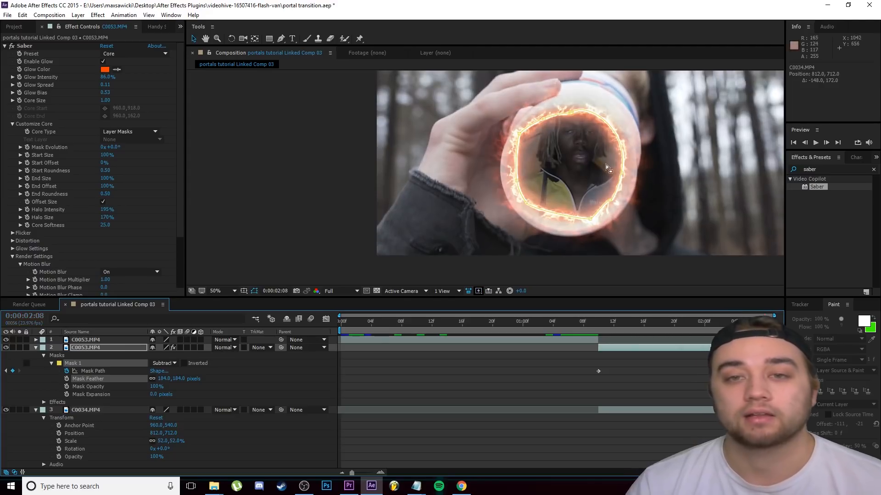
Step: Switch to Premiere Pro, scrub the linked comp's portal opening and compare C0034.MP4's start with the After Effects composition
{"action": "scroll", "coordinate": [592, 158], "scroll_direction": "down", "scroll_amount": 2}
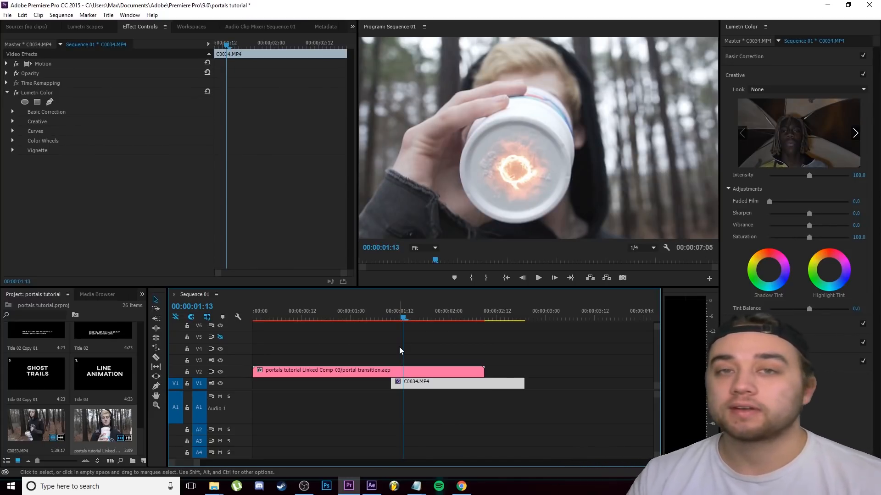
{"action": "left_click_drag", "start_coordinate": [403, 318], "coordinate": [464, 322]}
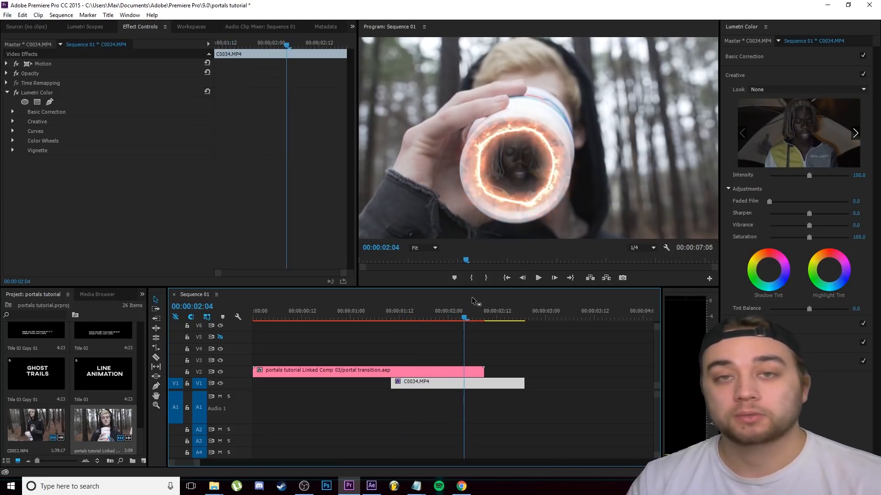
{"action": "left_click_drag", "start_coordinate": [461, 324], "coordinate": [385, 342]}
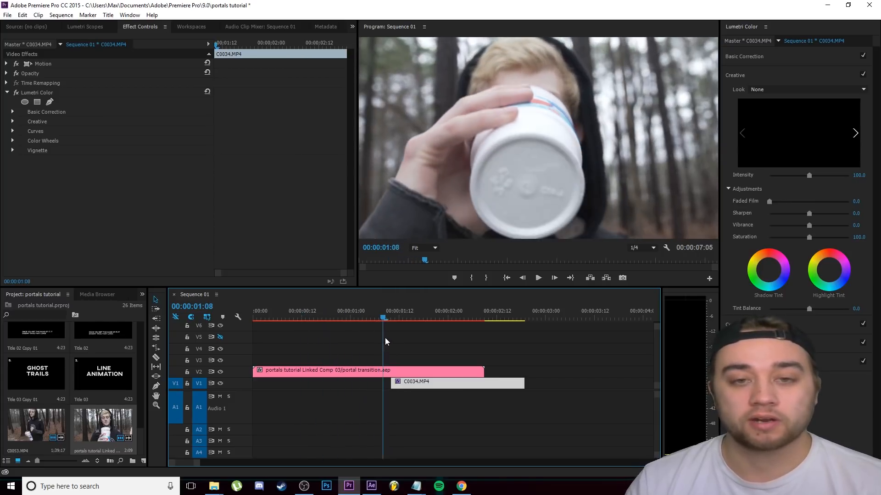
{"action": "key", "text": "alt+Tab"}
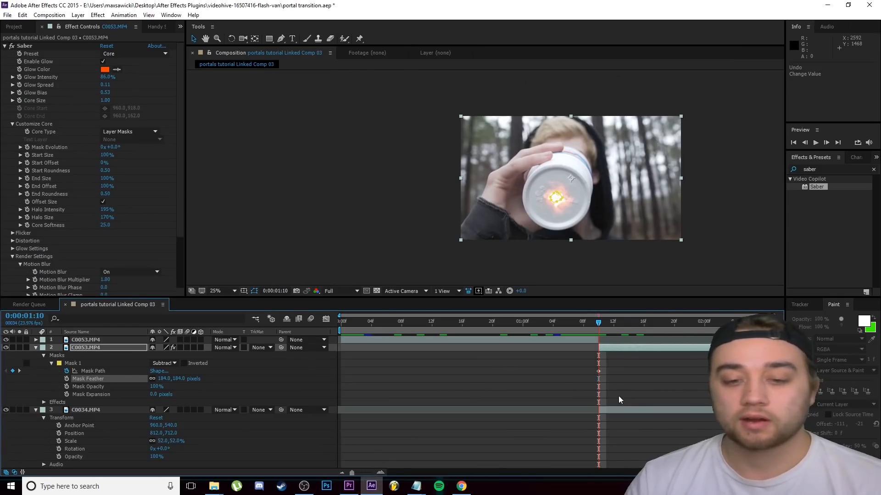
{"action": "left_click", "coordinate": [620, 410]}
{"action": "key", "text": "alt+Tab"}
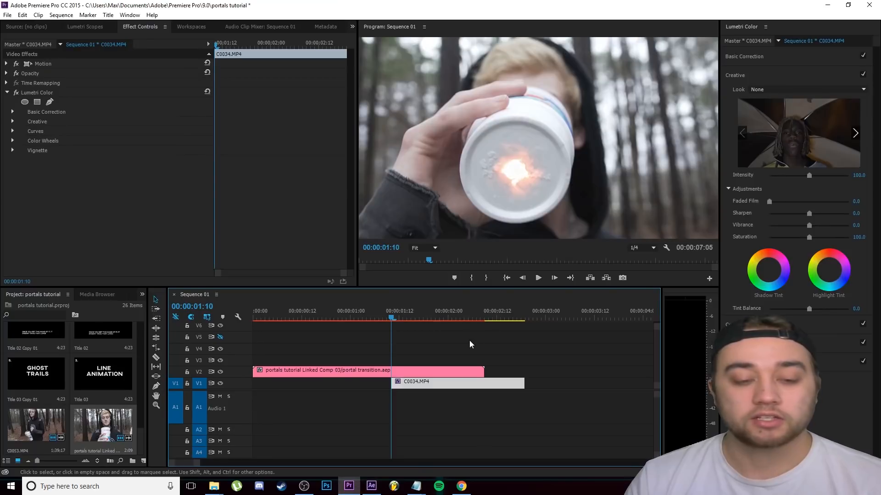
Step: Split C0034.MP4 at 00:00:02:09, delete the part beneath the linked comp and move the remainder to V2 directly after the comp
{"action": "left_click_drag", "start_coordinate": [396, 326], "coordinate": [485, 326]}
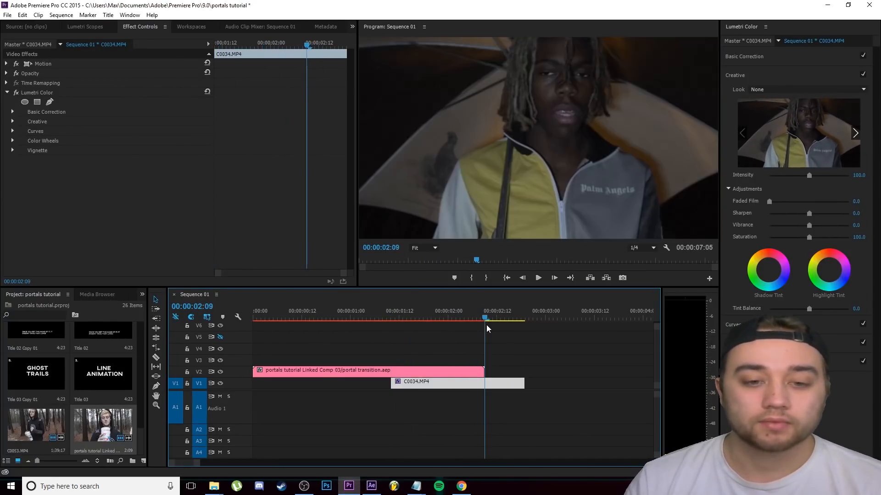
{"action": "key", "text": "ctrl+k"}
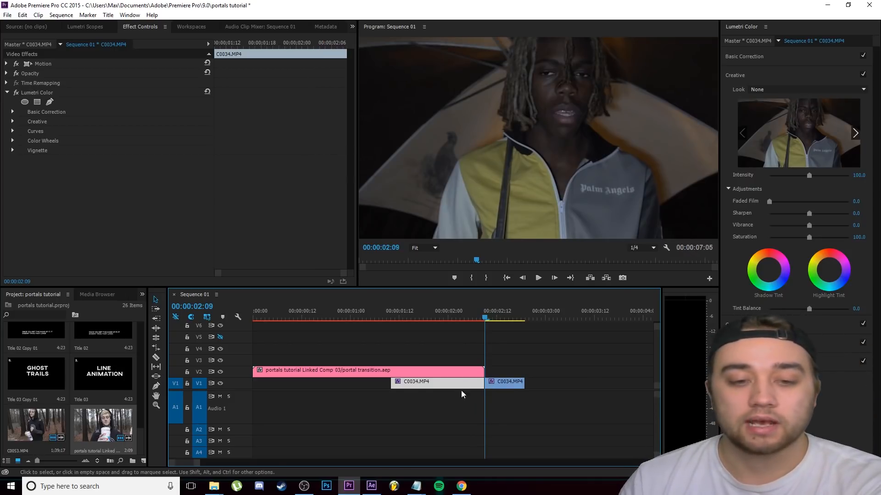
{"action": "left_click", "coordinate": [431, 387]}
{"action": "key", "text": "Delete"}
{"action": "left_click_drag", "start_coordinate": [509, 383], "coordinate": [508, 373]}
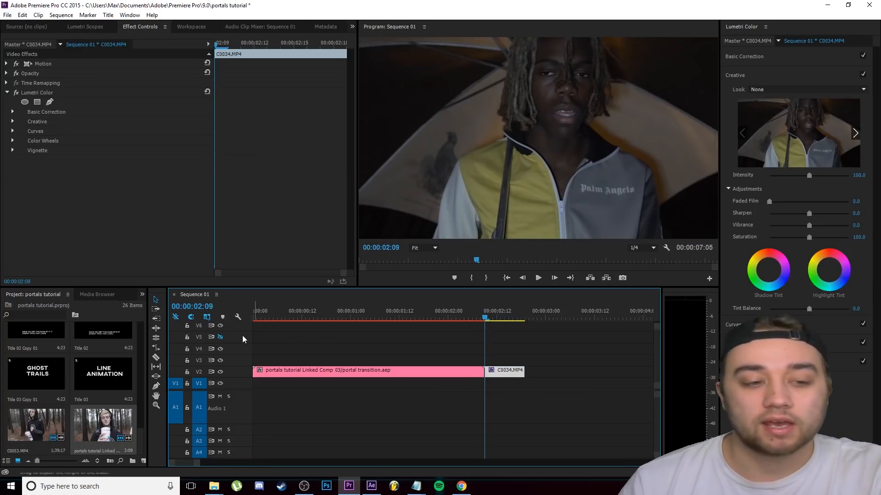
Step: Split the linked comp clip at 00:00:02:04, five frames before it meets C0034.MP4
{"action": "scroll", "coordinate": [507, 369], "scroll_direction": "up", "scroll_amount": 4}
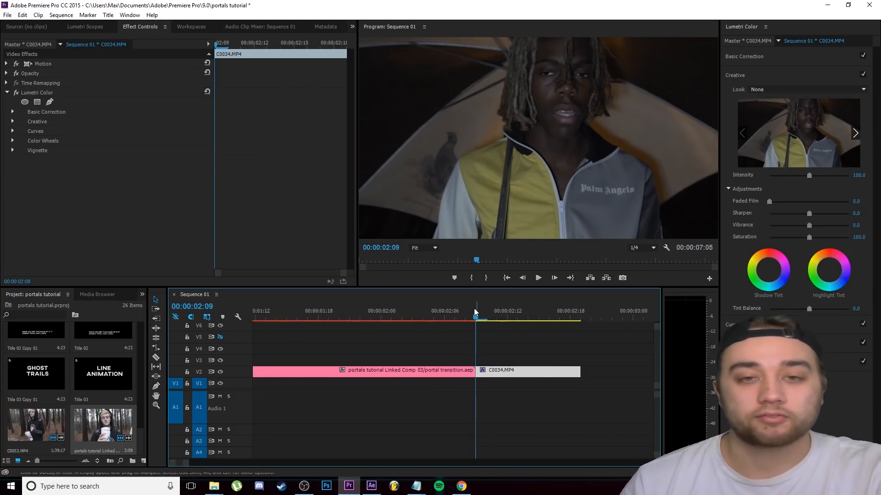
{"action": "left_click_drag", "start_coordinate": [475, 312], "coordinate": [478, 344]}
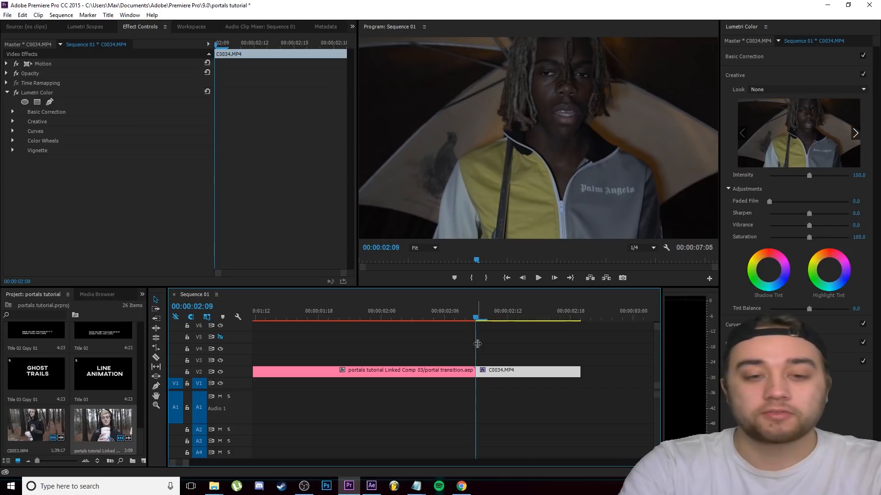
{"action": "key", "text": "shift+Left"}
{"action": "left_click", "coordinate": [454, 371]}
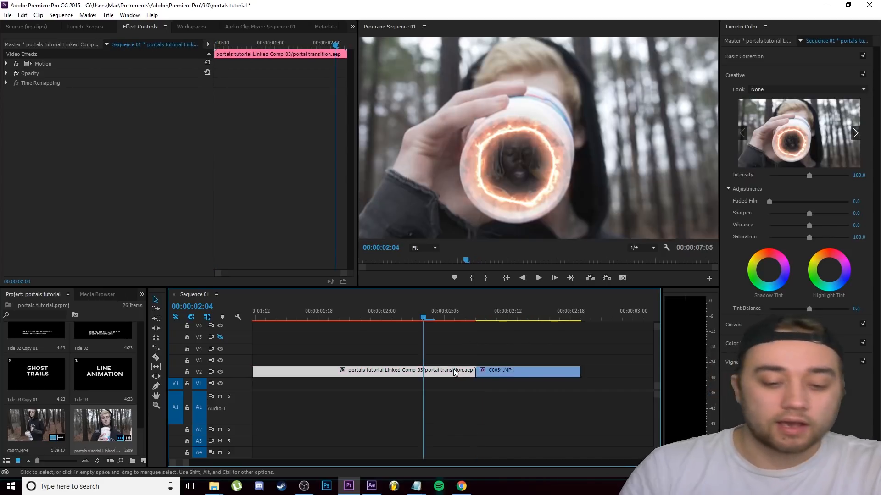
{"action": "key", "text": "ctrl+k"}
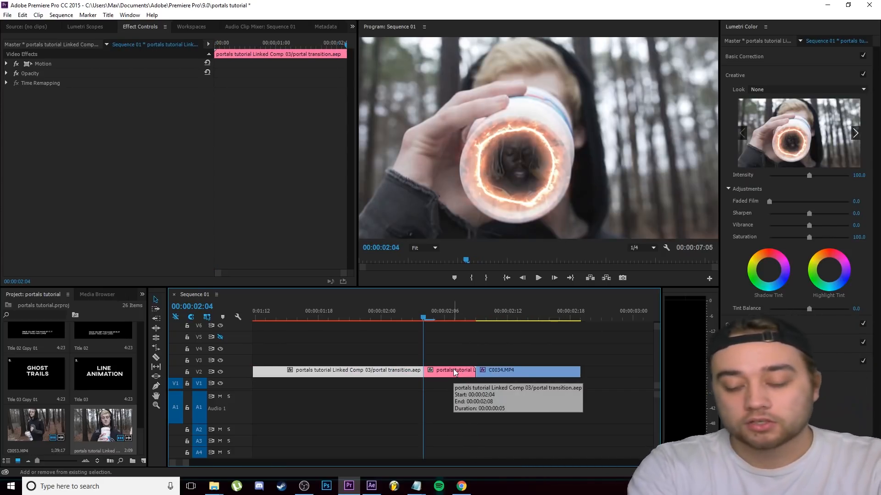
Step: Split C0034.MP4 at 00:00:02:14, five frames after its start on V2
{"action": "key", "text": "shift+Right"}
{"action": "key", "text": "shift+Right"}
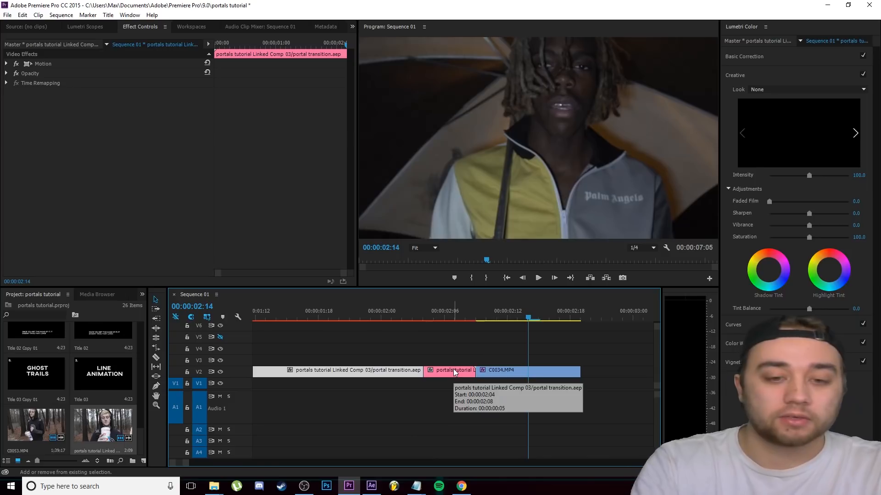
{"action": "left_click", "coordinate": [500, 372]}
{"action": "key", "text": "ctrl+k"}
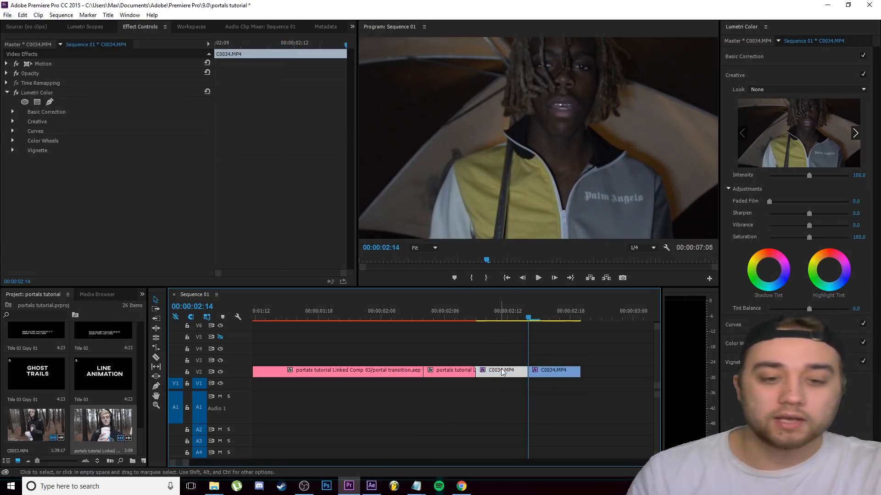
Step: Nest the two five-frame pieces on either side of the cut into one sequence with the default name
{"action": "left_click_drag", "start_coordinate": [457, 348], "coordinate": [496, 373]}
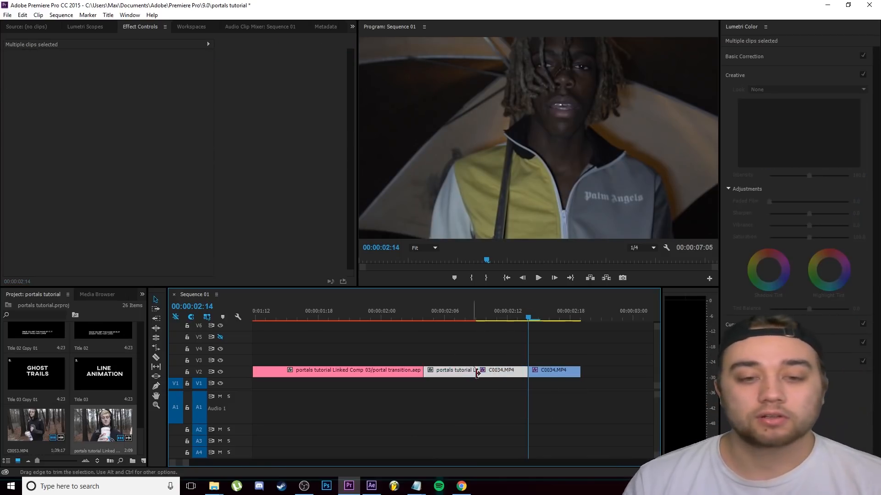
{"action": "right_click", "coordinate": [503, 371]}
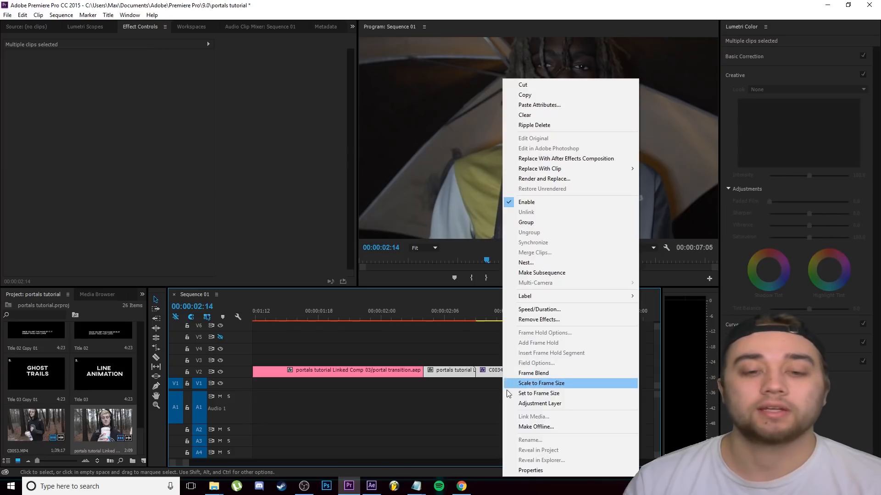
{"action": "left_click", "coordinate": [526, 262]}
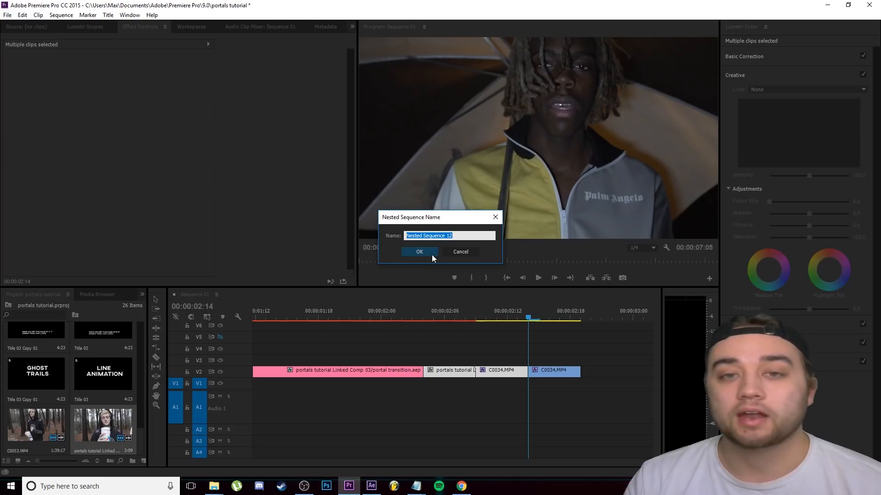
{"action": "left_click", "coordinate": [432, 253]}
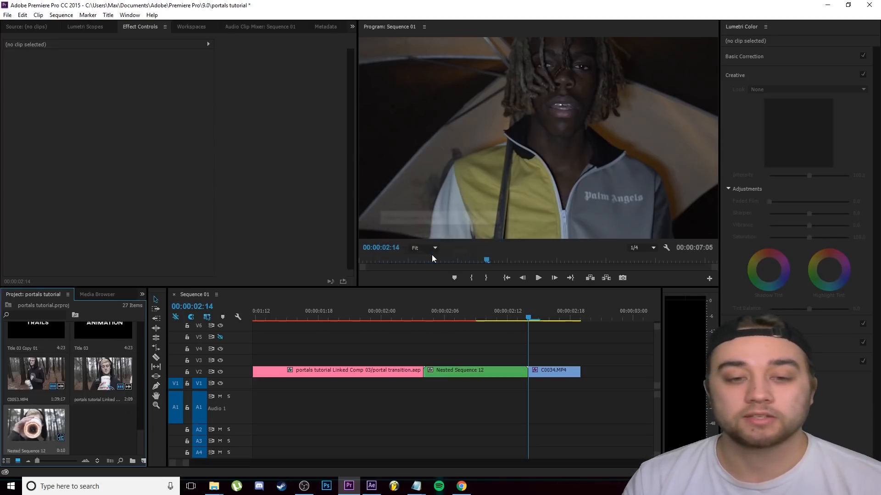
Step: Search the effects for "transitio" and apply the Ripple Zoom preset from Max Novak Transitions Pack v1 to the nested sequence
{"action": "left_click", "coordinate": [142, 295]}
{"action": "left_click", "coordinate": [156, 331]}
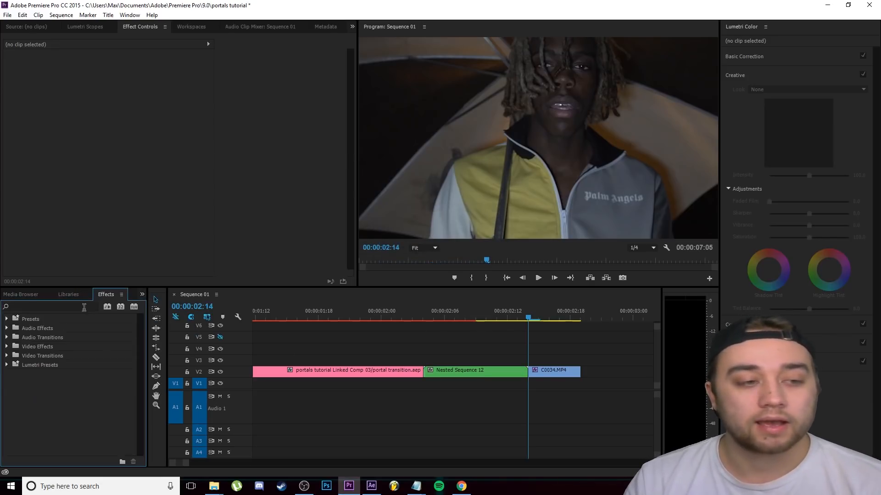
{"action": "left_click", "coordinate": [25, 306]}
{"action": "type", "text": "transitio"}
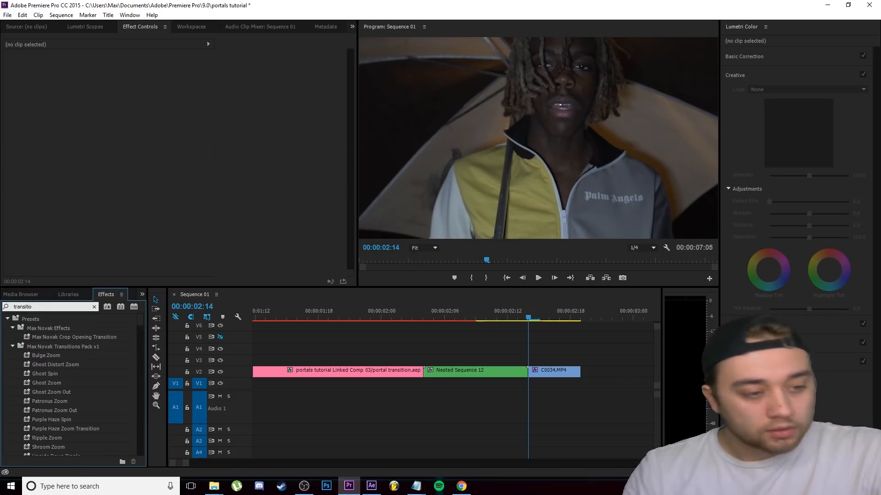
{"action": "scroll", "coordinate": [83, 375], "scroll_direction": "down", "scroll_amount": 4}
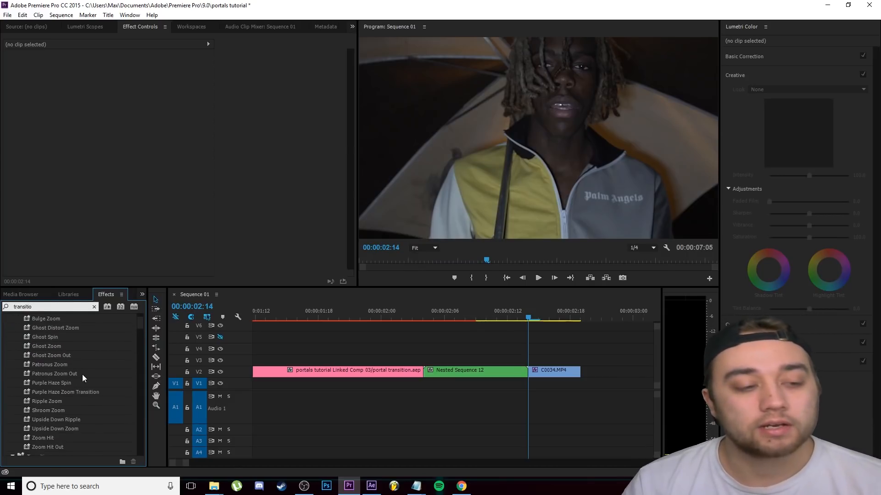
{"action": "scroll", "coordinate": [83, 387], "scroll_direction": "up", "scroll_amount": 2}
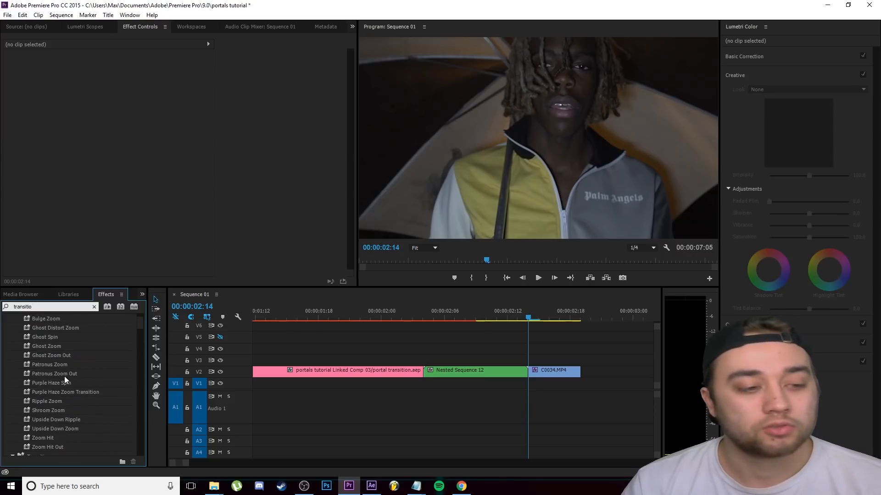
{"action": "left_click_drag", "start_coordinate": [56, 364], "coordinate": [470, 369]}
Step: Play and scrub through the portal opening and nested sequence to review the zoom transition into C0034.MP4
{"action": "left_click", "coordinate": [506, 321]}
{"action": "left_click_drag", "start_coordinate": [506, 320], "coordinate": [369, 345]}
{"action": "left_click", "coordinate": [538, 278]}
{"action": "left_click_drag", "start_coordinate": [496, 321], "coordinate": [395, 327]}
{"action": "left_click_drag", "start_coordinate": [455, 323], "coordinate": [537, 357]}
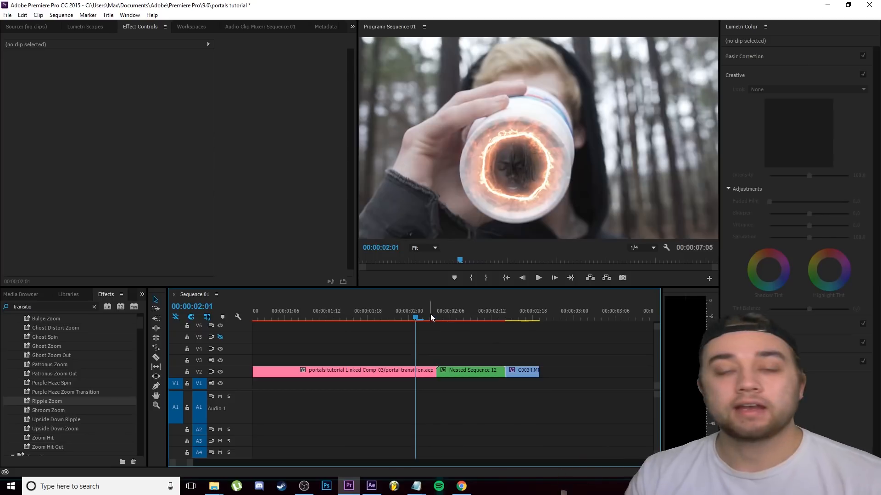